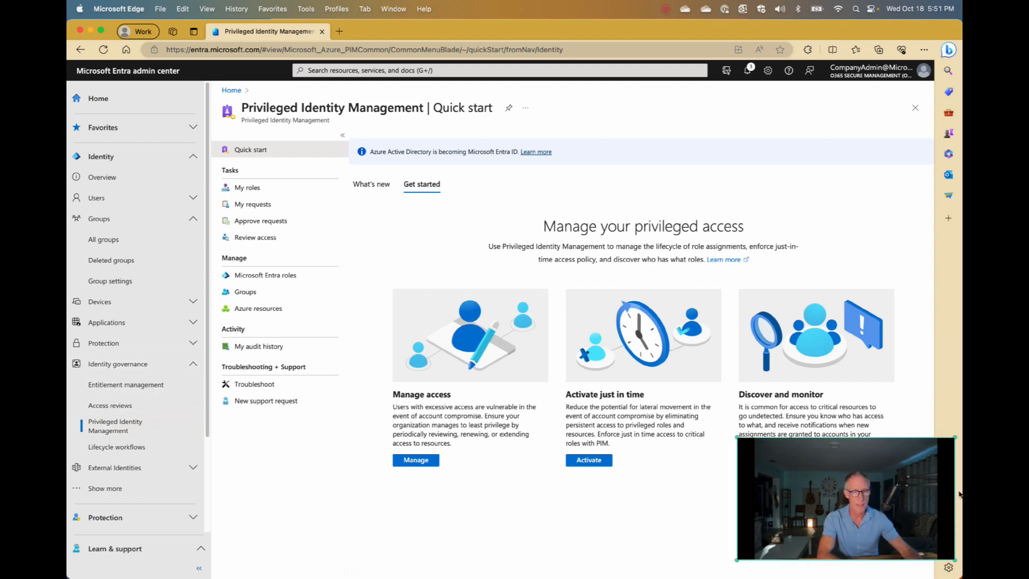
pyautogui.click(767, 458)
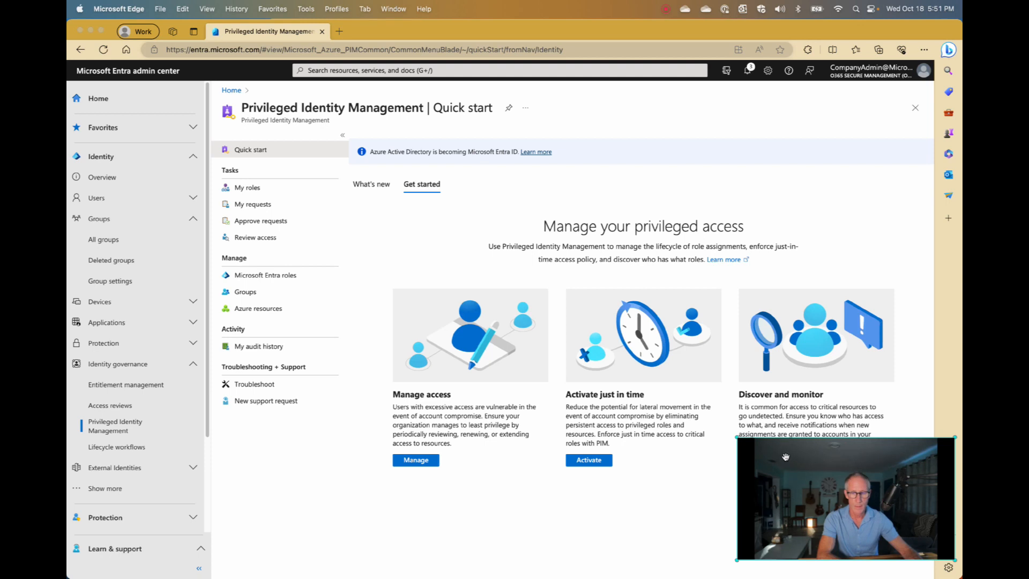
pyautogui.moveTo(737, 442); pyautogui.dragTo(777, 462)
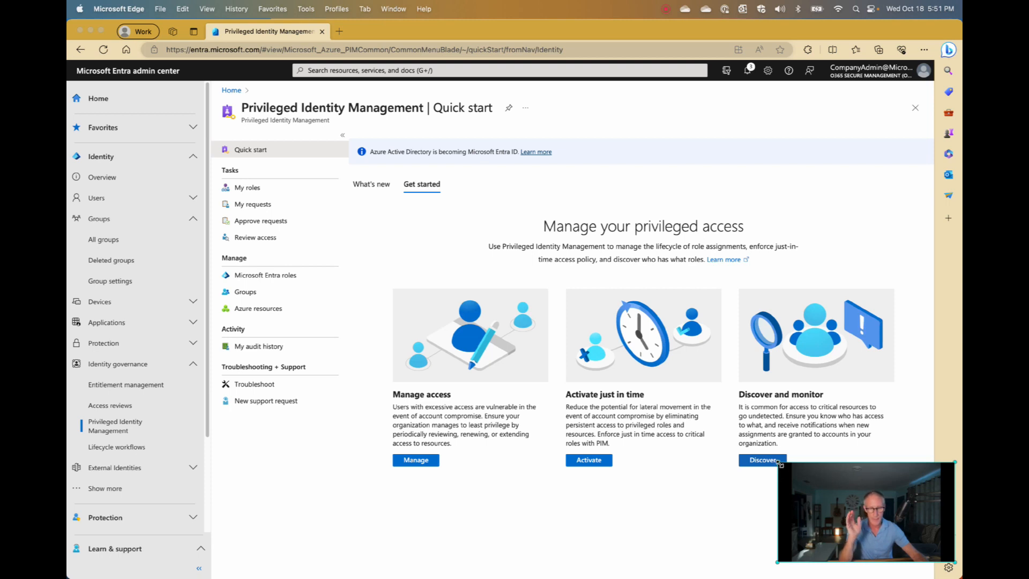
pyautogui.moveTo(778, 463); pyautogui.dragTo(728, 441)
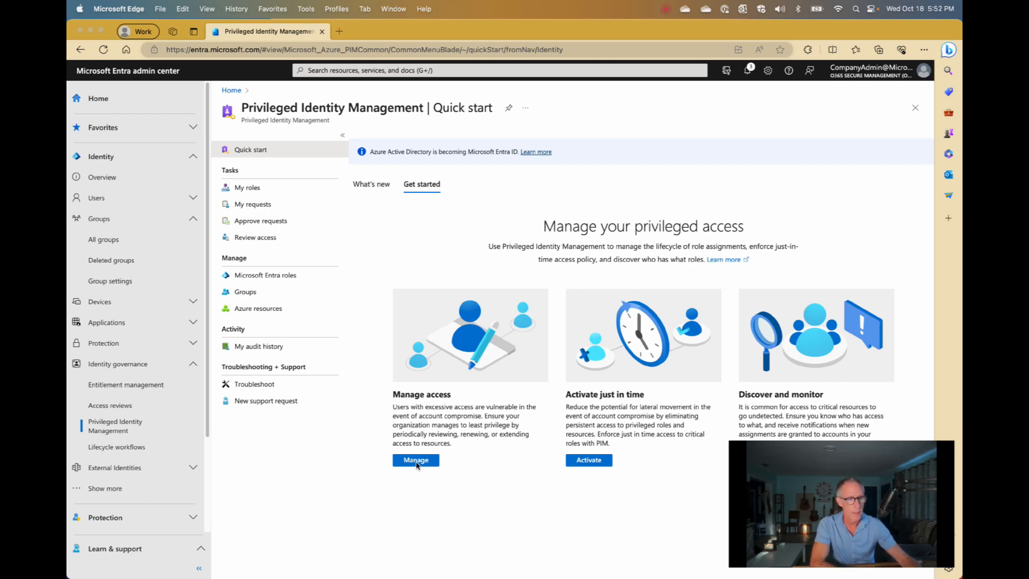
# - Open the Application Administrator role's assignments from the Microsoft Entra roles managed in Privileged Identity Management
pyautogui.click(416, 463)
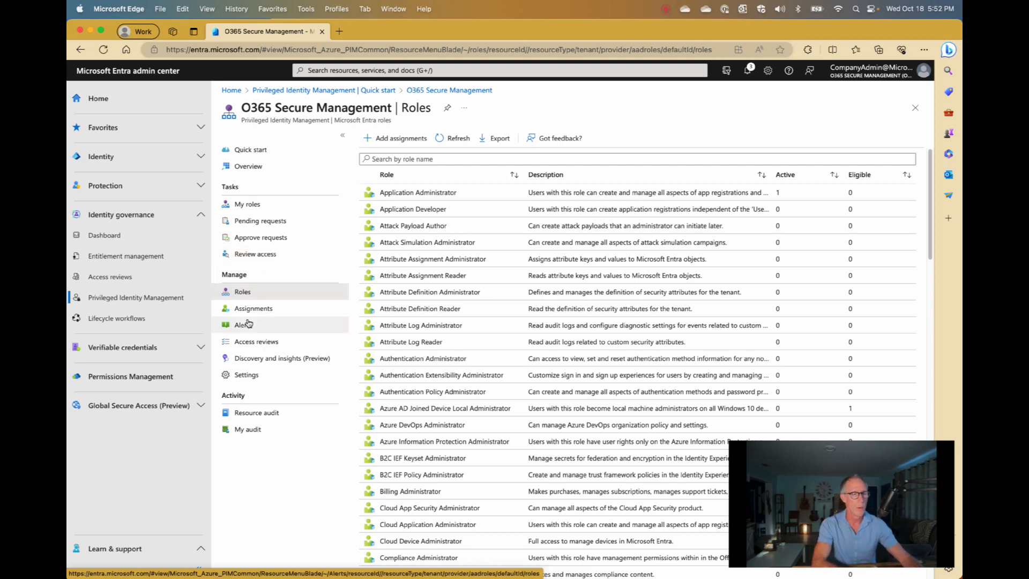
pyautogui.click(246, 296)
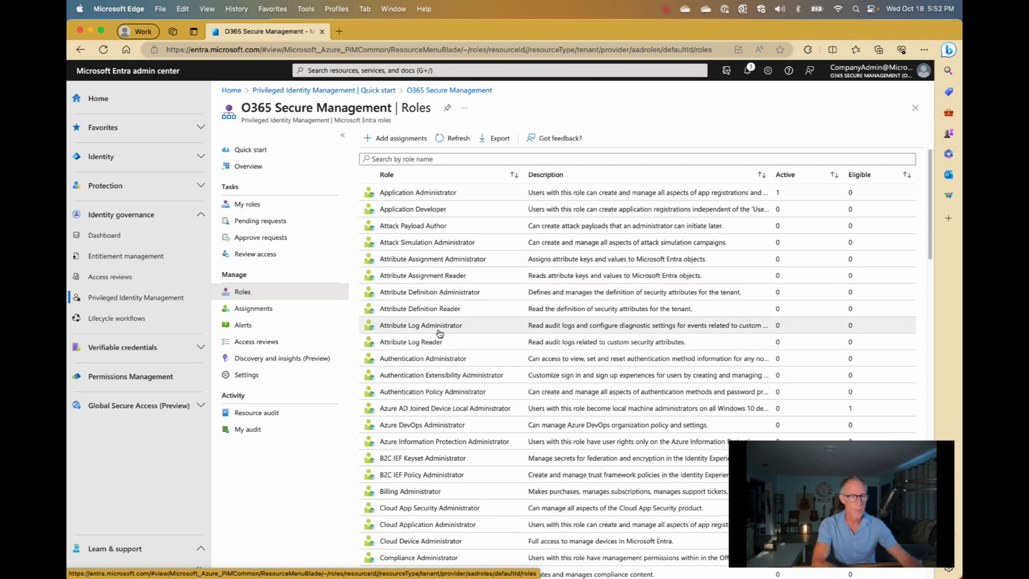
pyautogui.click(409, 160)
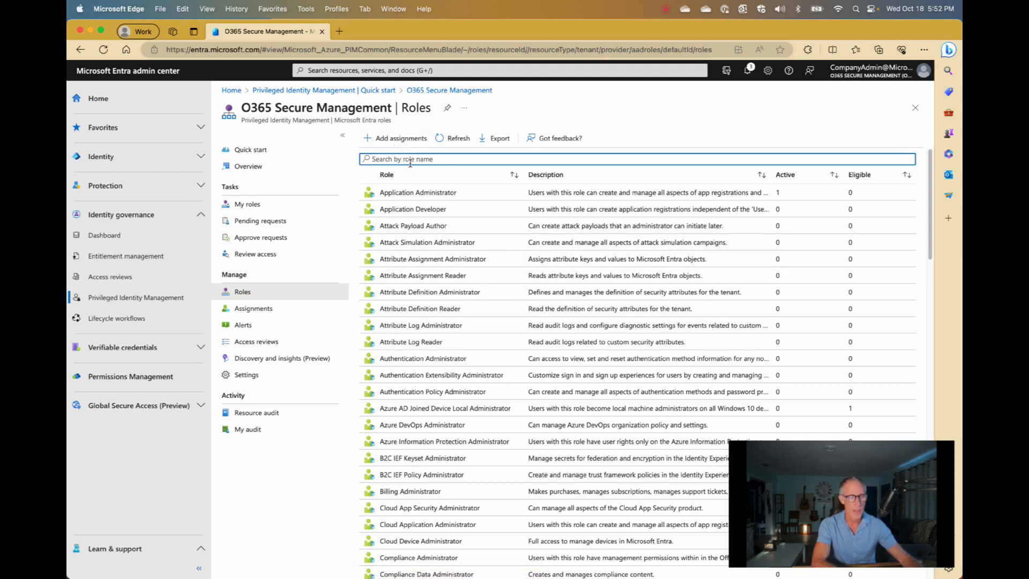
pyautogui.click(414, 194)
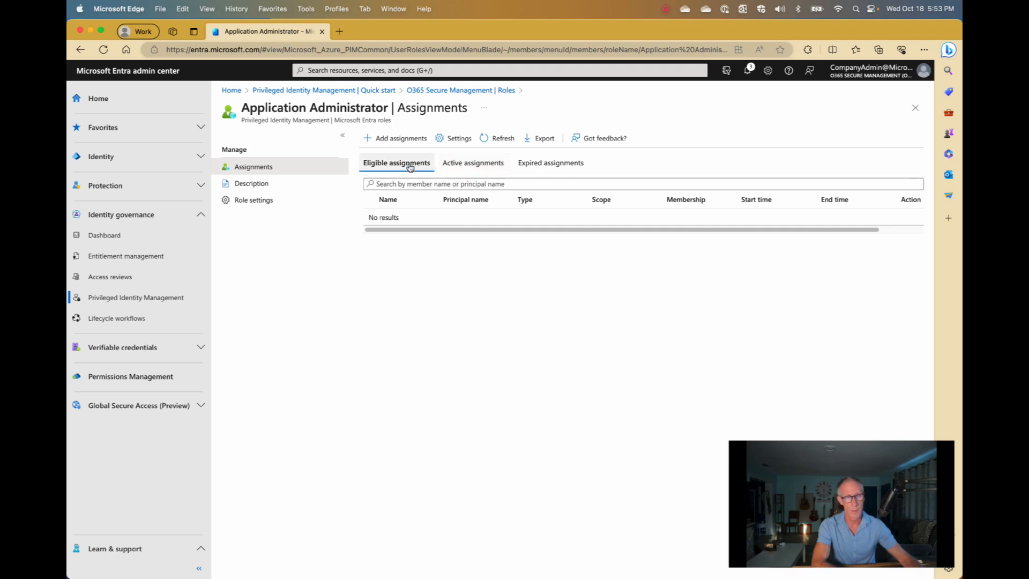
# - Assign adminUser1 to the Application Administrator role with Directory scope as a permanently eligible assignment
pyautogui.click(392, 140)
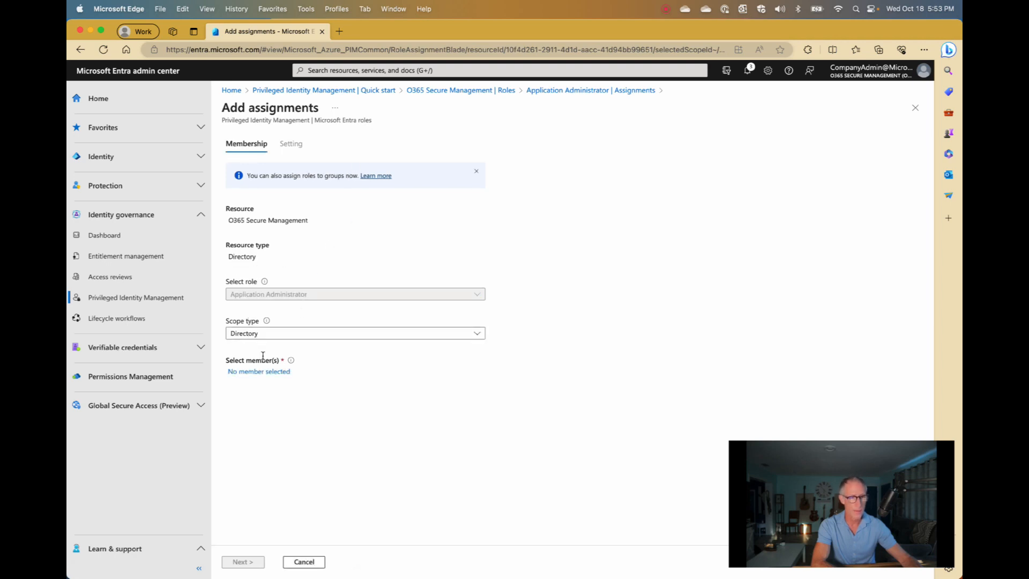
pyautogui.click(262, 371)
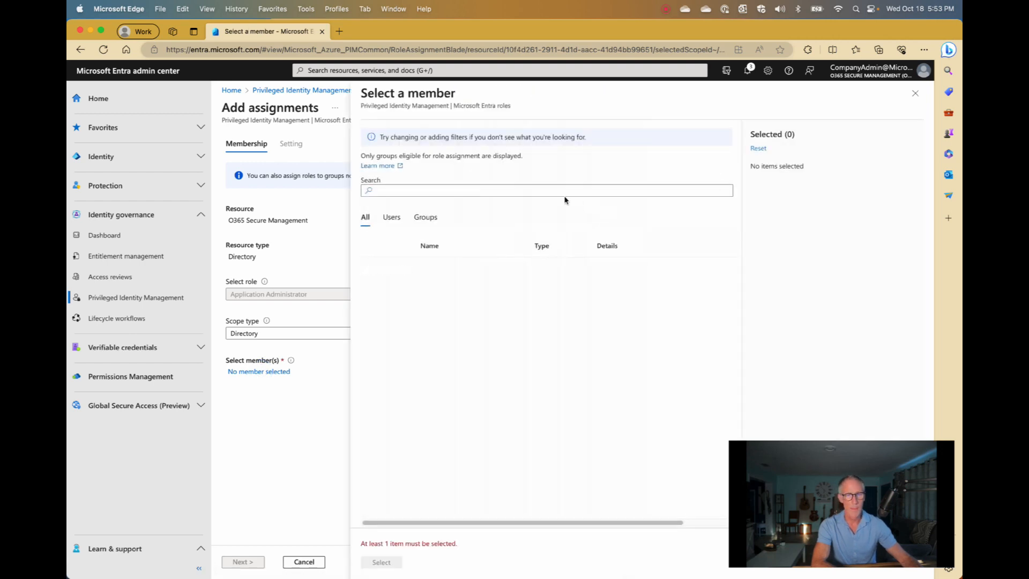
pyautogui.click(561, 193)
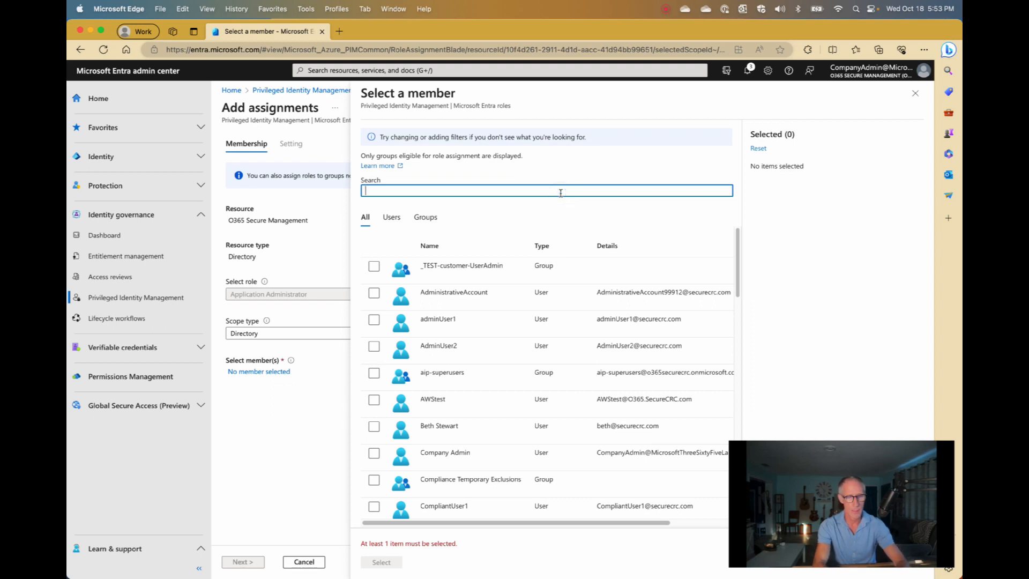
pyautogui.click(374, 319)
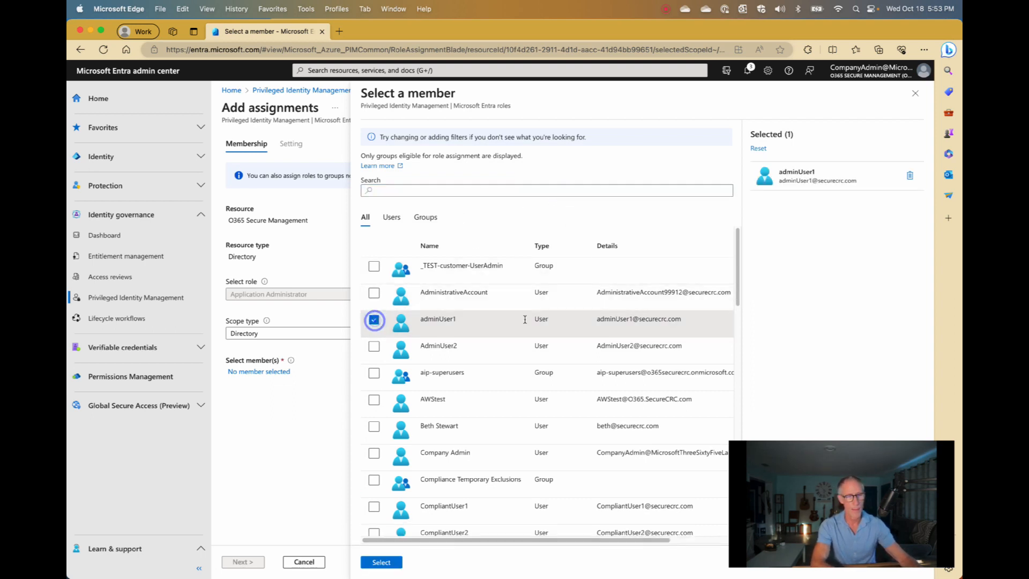
pyautogui.click(392, 562)
pyautogui.click(237, 561)
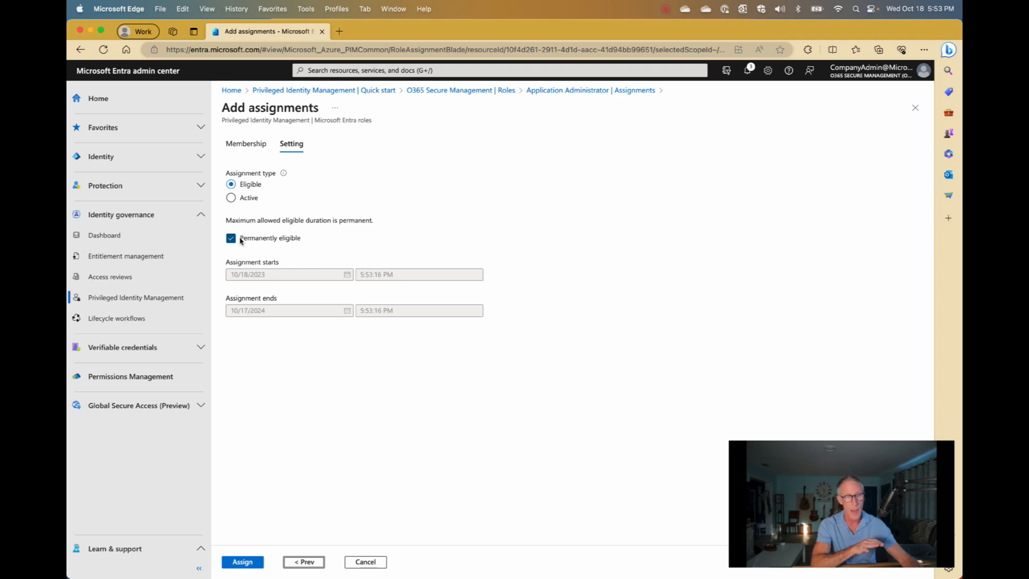
pyautogui.click(240, 562)
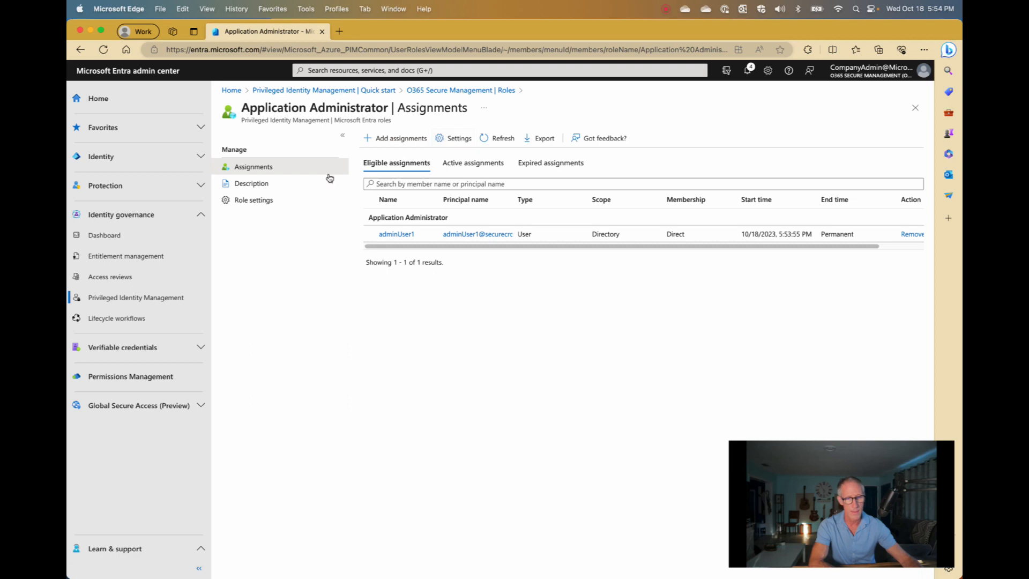
# - Edit the Application Administrator role settings to an 8.5-hour maximum activation duration with Azure MFA required on activation, and save them
pyautogui.click(262, 201)
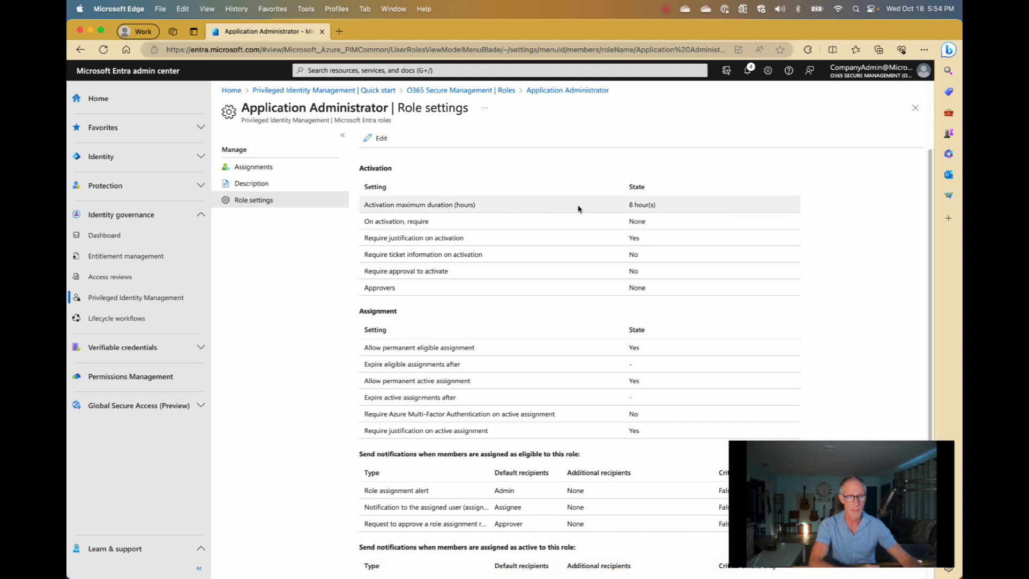
pyautogui.click(634, 206)
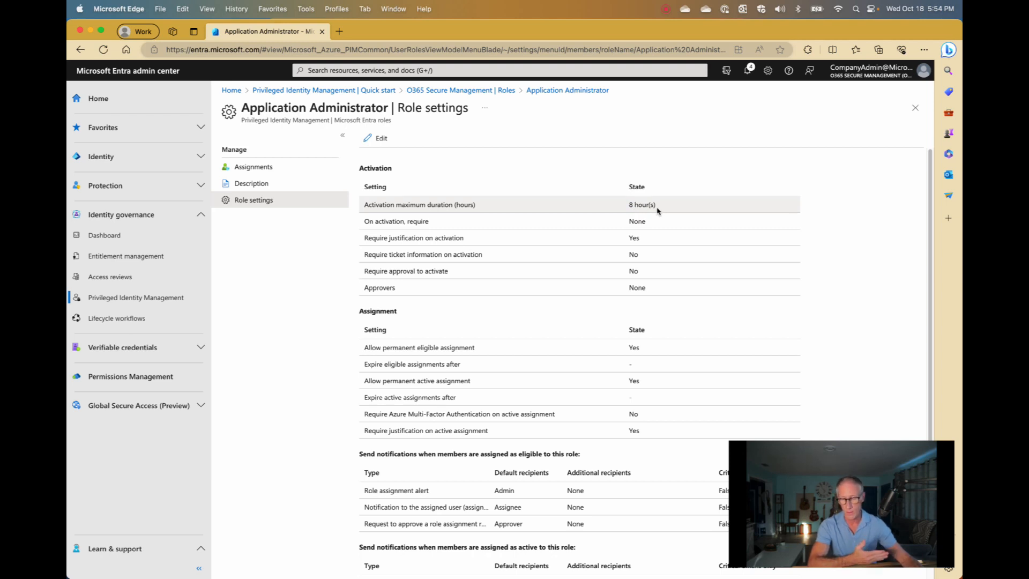
pyautogui.click(450, 224)
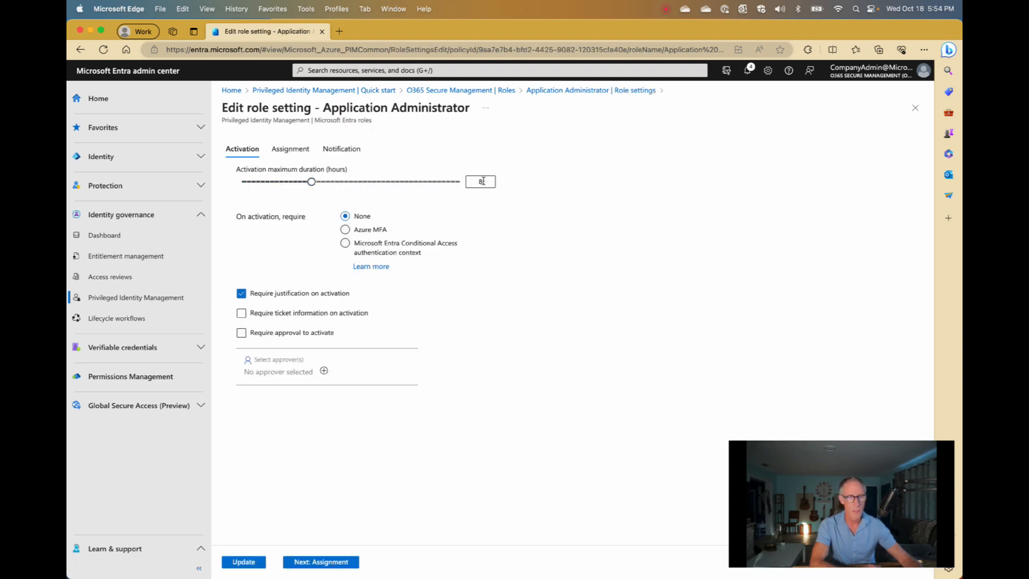
pyautogui.moveTo(311, 183); pyautogui.dragTo(316, 182)
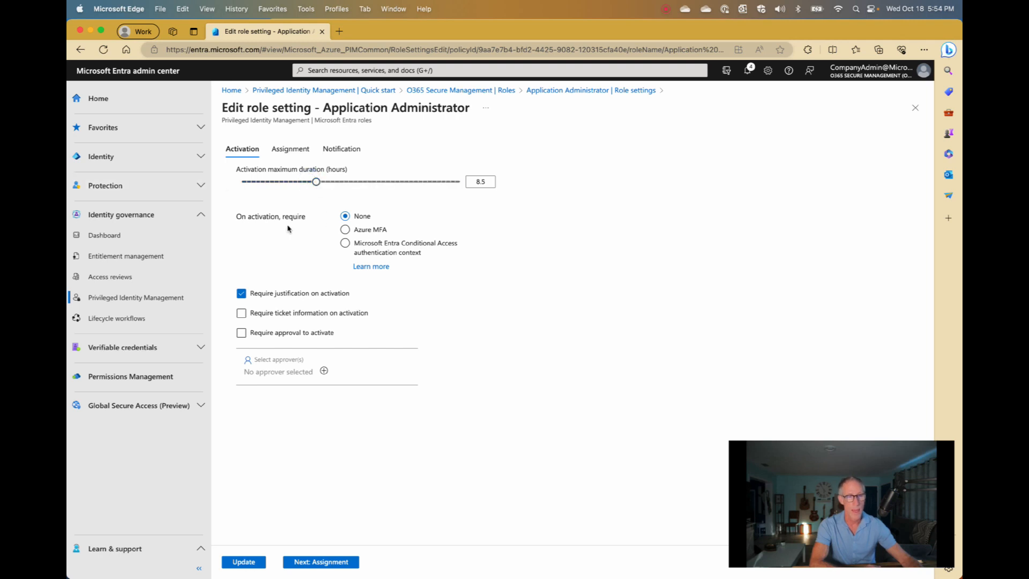
pyautogui.click(345, 230)
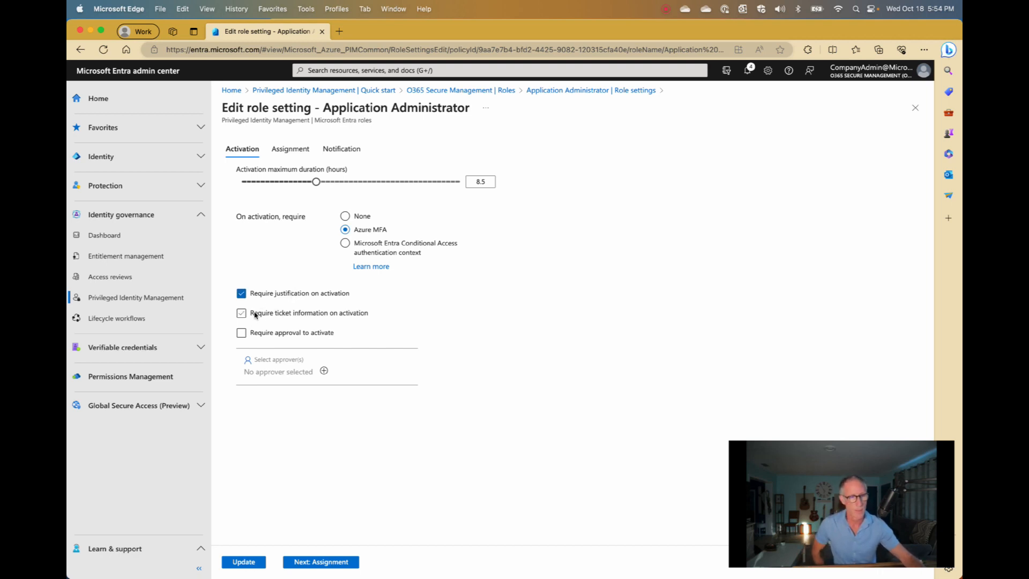
pyautogui.click(242, 334)
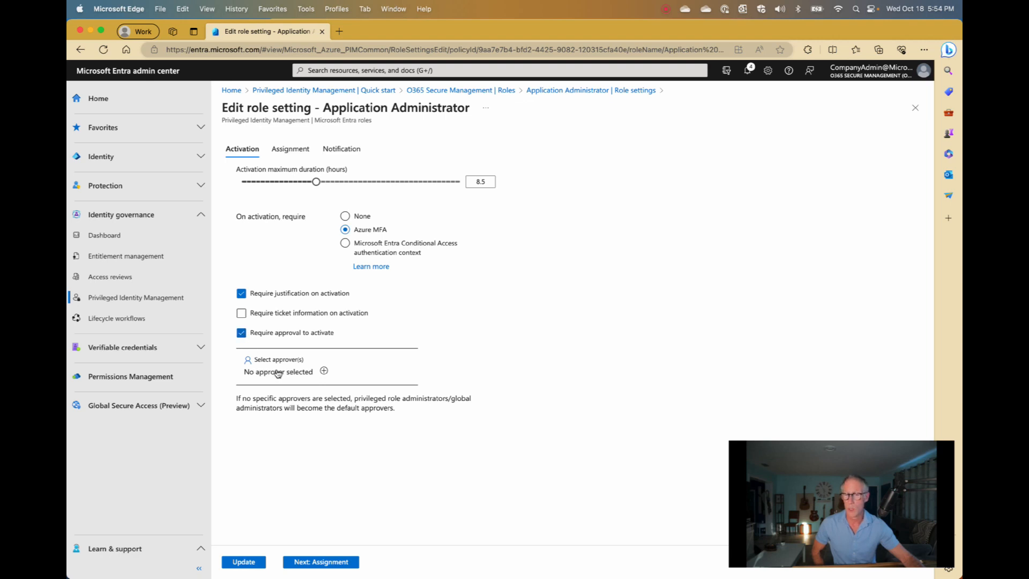
pyautogui.click(242, 333)
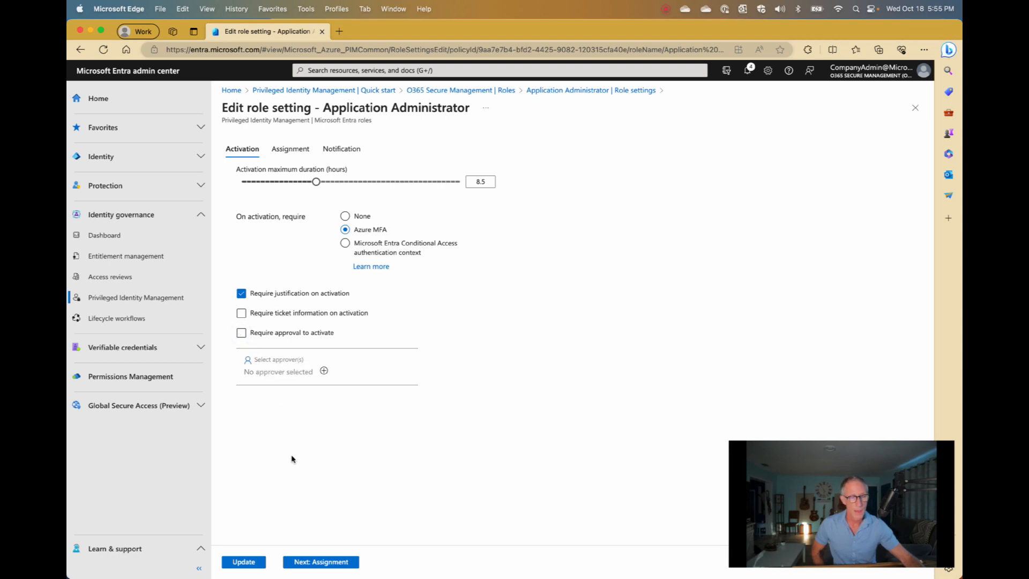
pyautogui.click(236, 562)
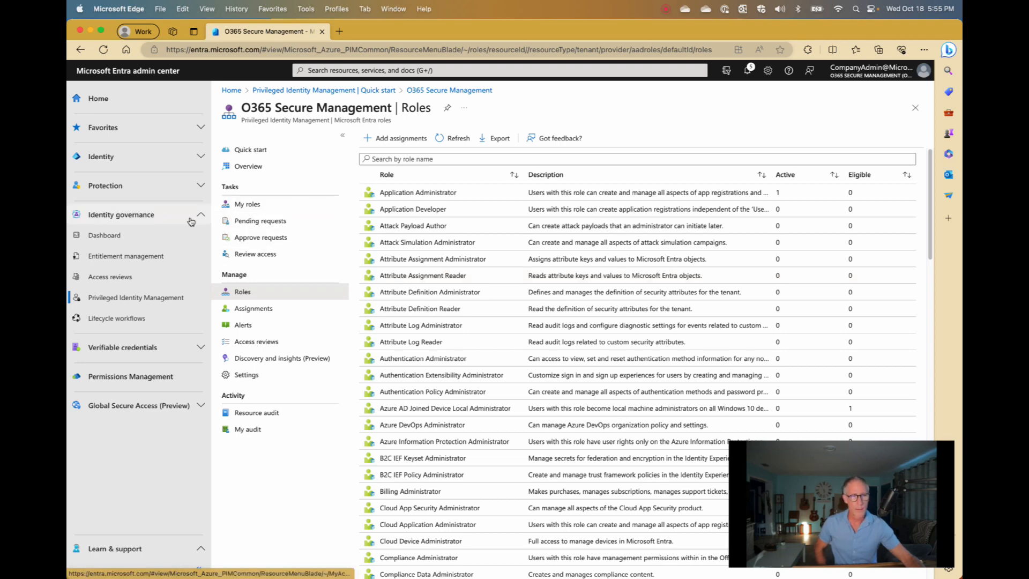
# - View the current account's own eligible Microsoft Entra role assignments in Privileged Identity Management
pyautogui.click(133, 298)
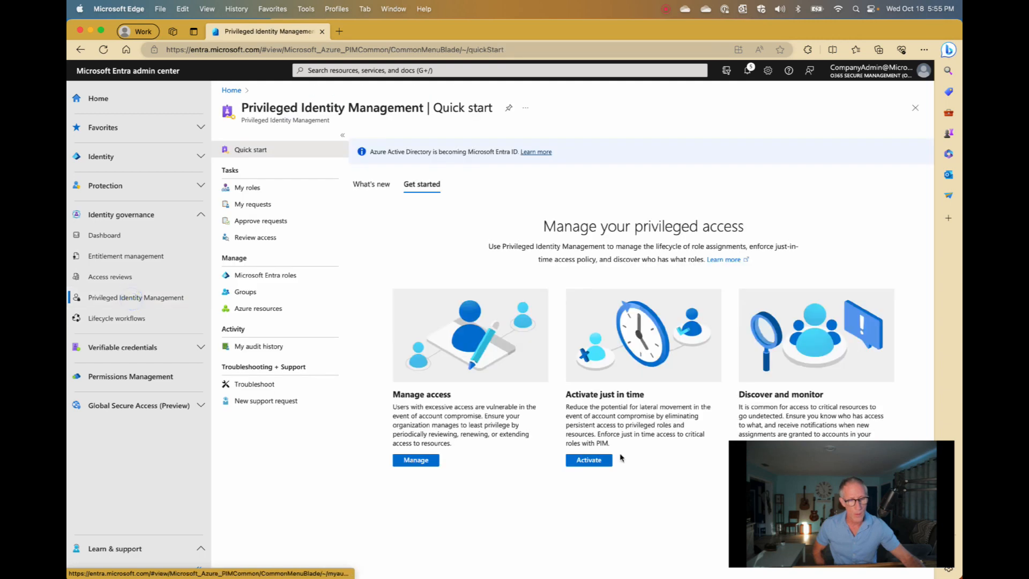
pyautogui.click(589, 460)
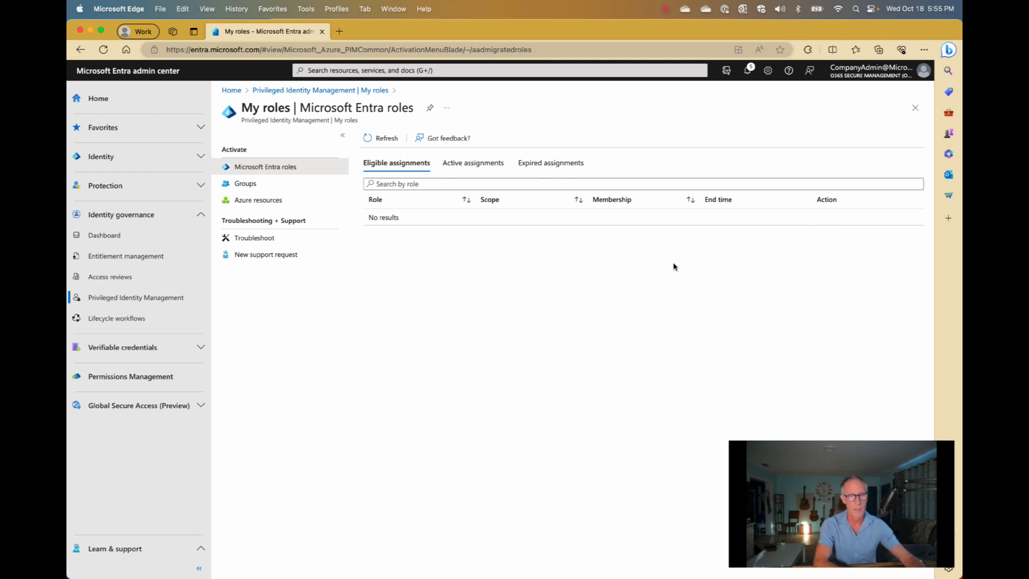
pyautogui.click(788, 509)
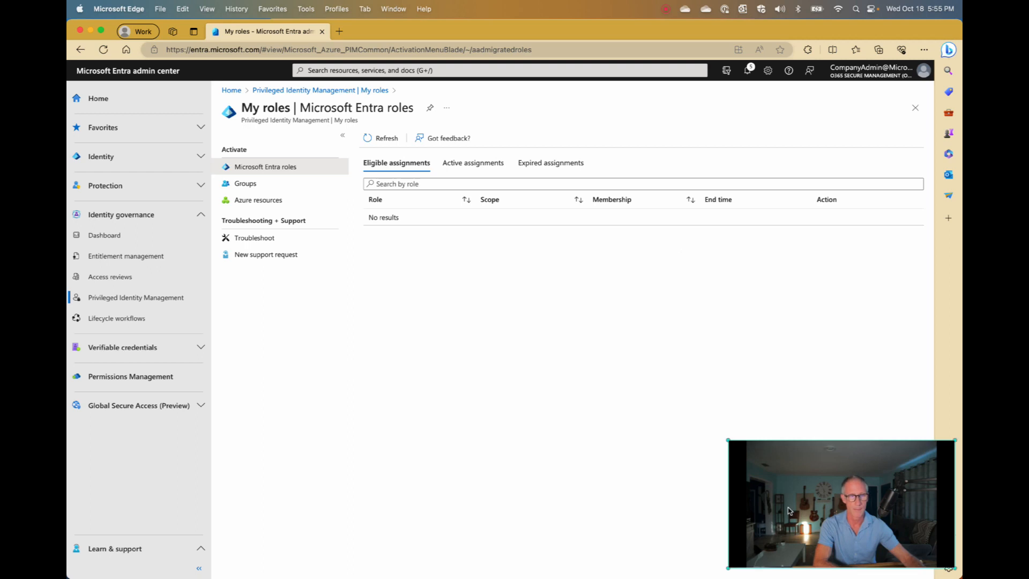
pyautogui.moveTo(459, 568)
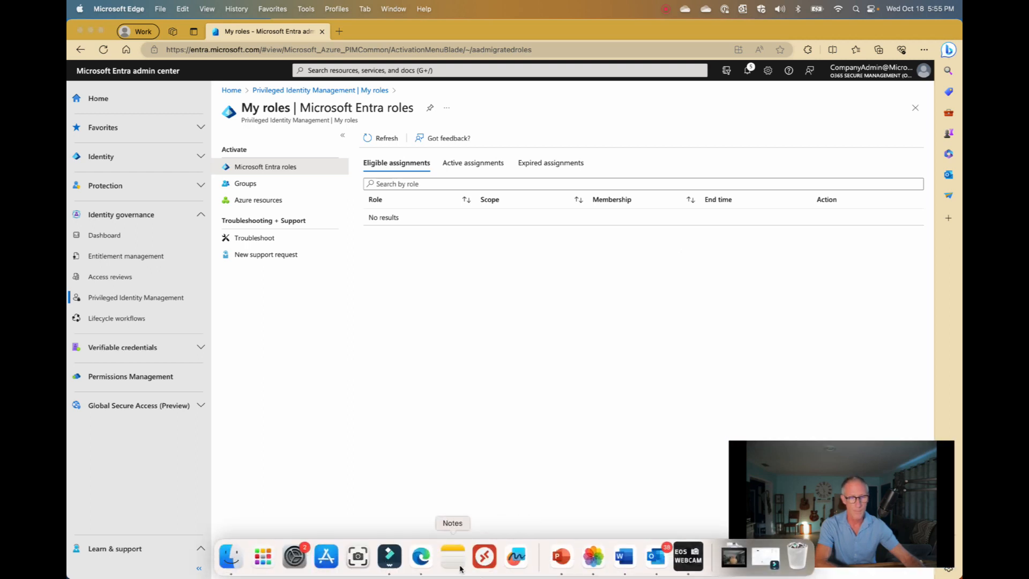
pyautogui.click(390, 556)
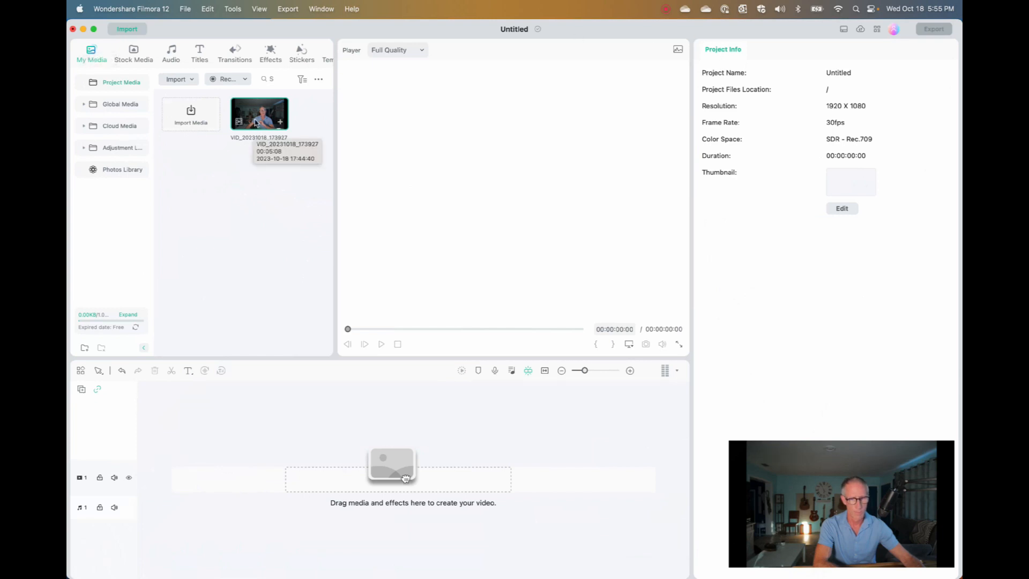
pyautogui.click(664, 10)
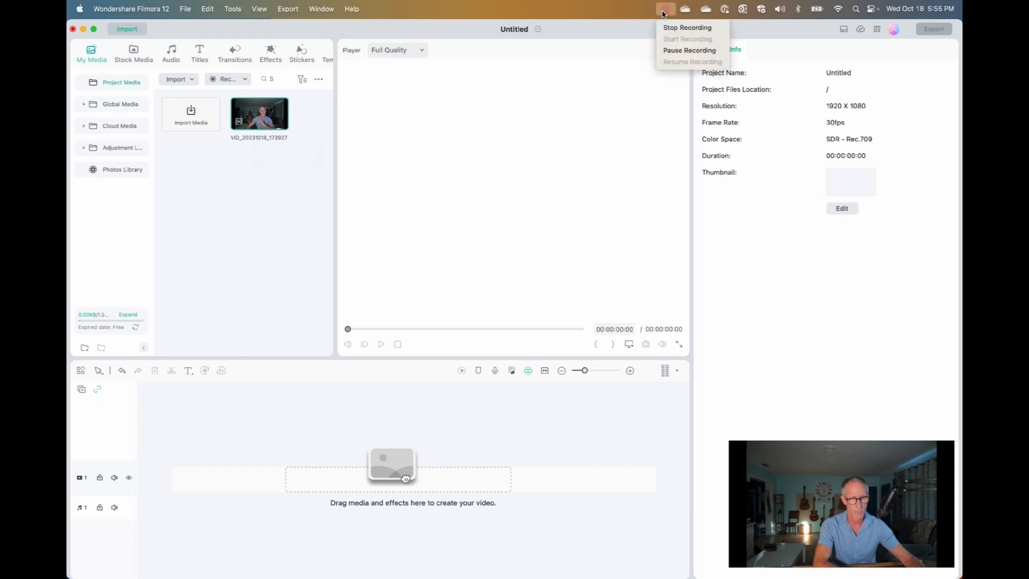
pyautogui.click(707, 51)
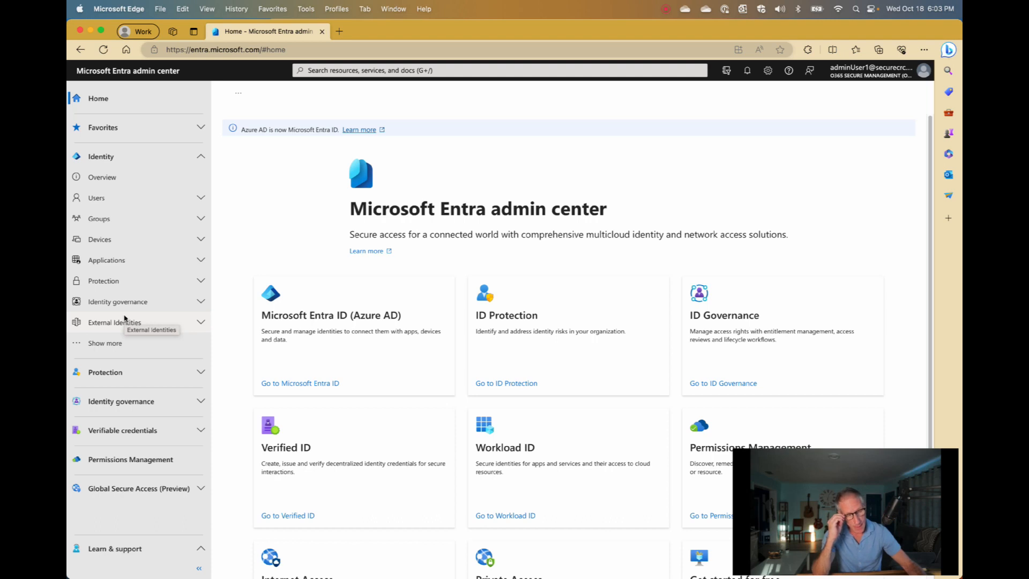
# - Add Privileged Identity Management from Identity governance to the favorites and show the favorites list
pyautogui.click(103, 403)
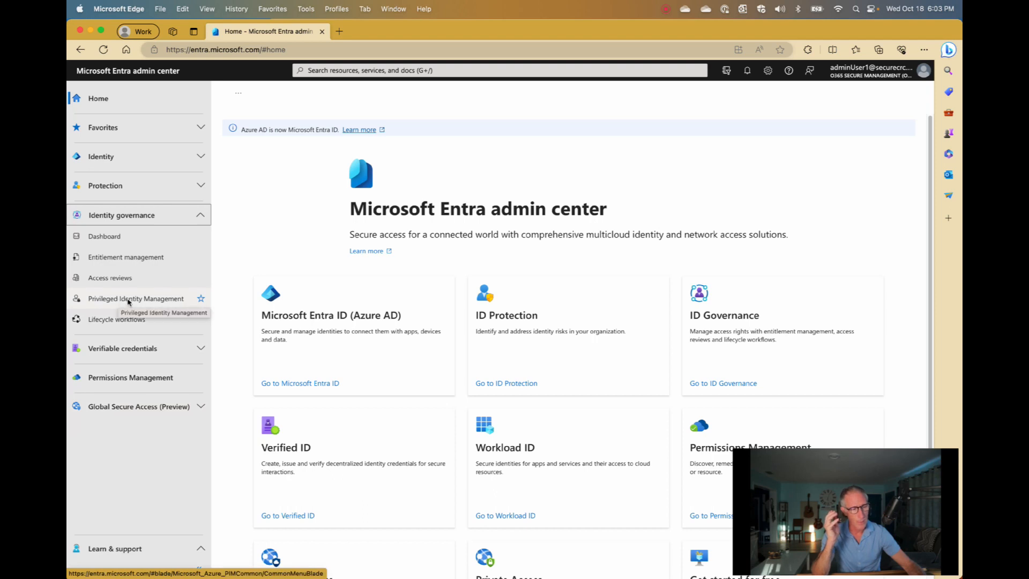
pyautogui.click(201, 298)
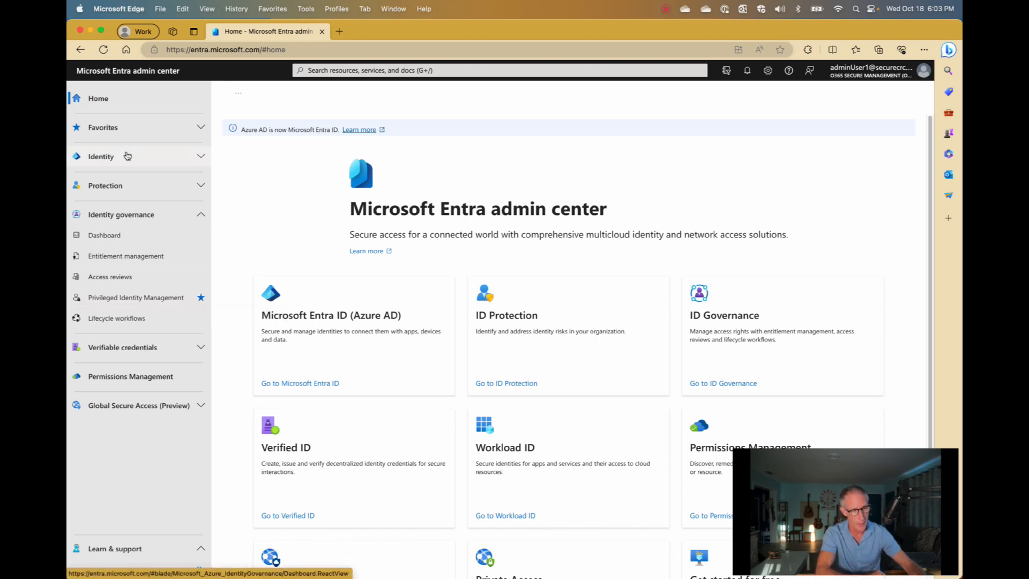
pyautogui.click(124, 134)
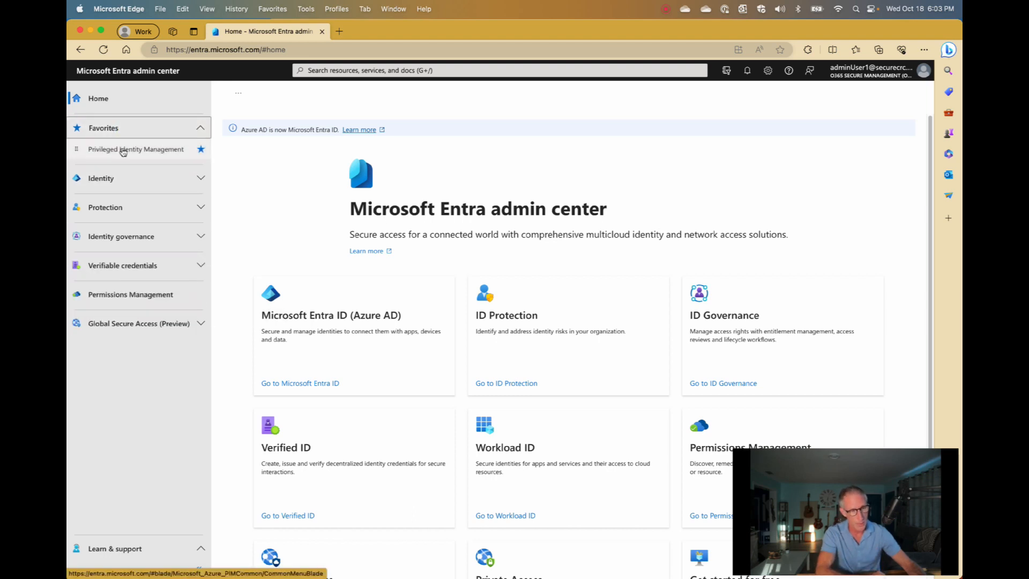
# - Activate the signed-in account's eligible Application Administrator role through Privileged Identity Management with the reason "work with apps", and dismiss the feedback survey
pyautogui.click(115, 242)
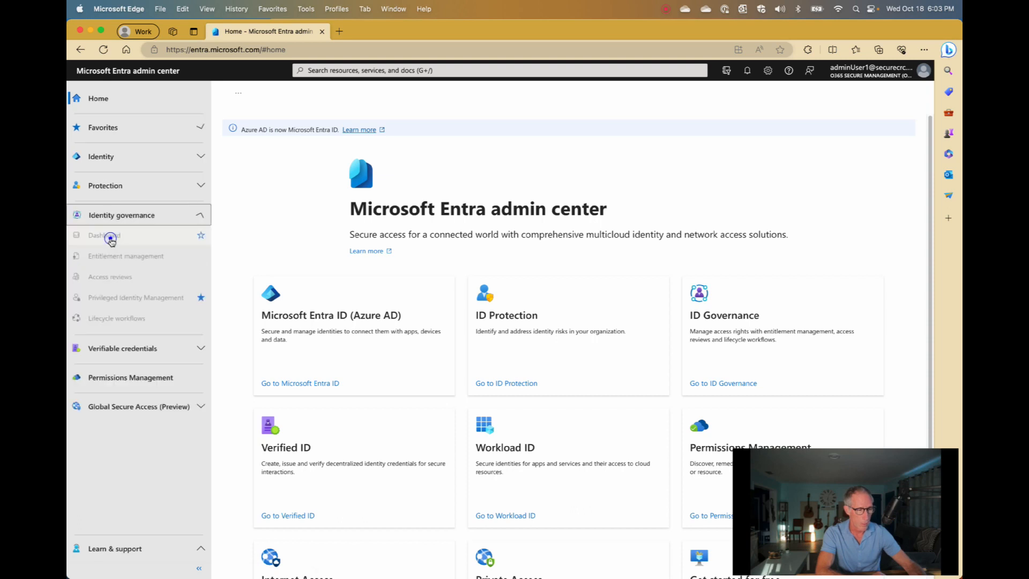
pyautogui.click(113, 299)
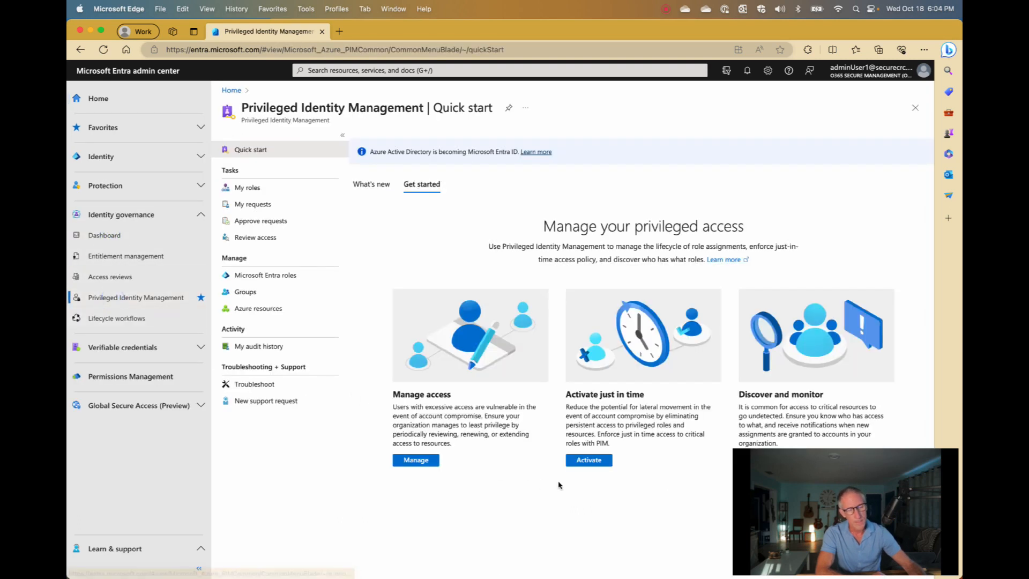
pyautogui.click(588, 460)
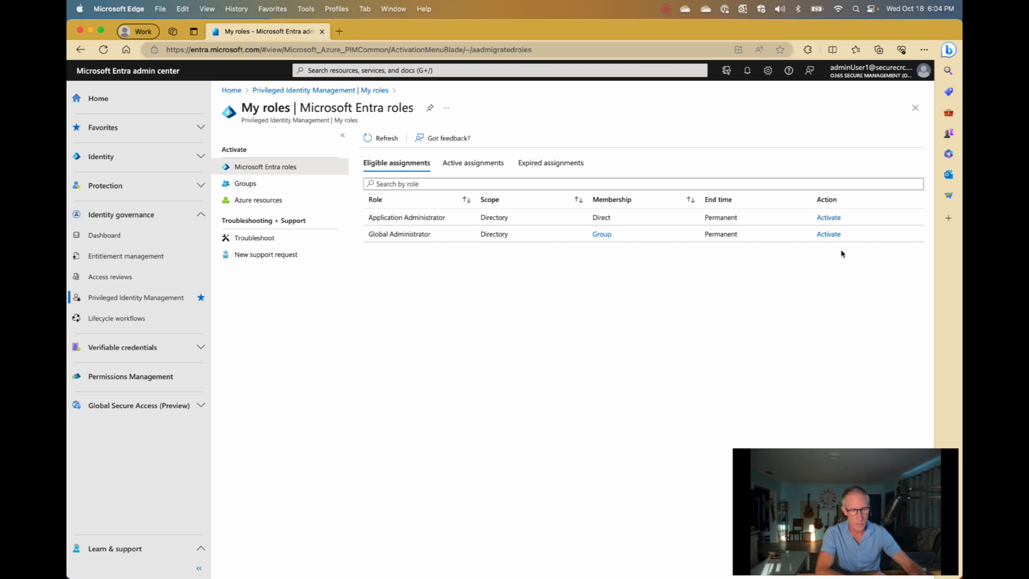
pyautogui.click(828, 218)
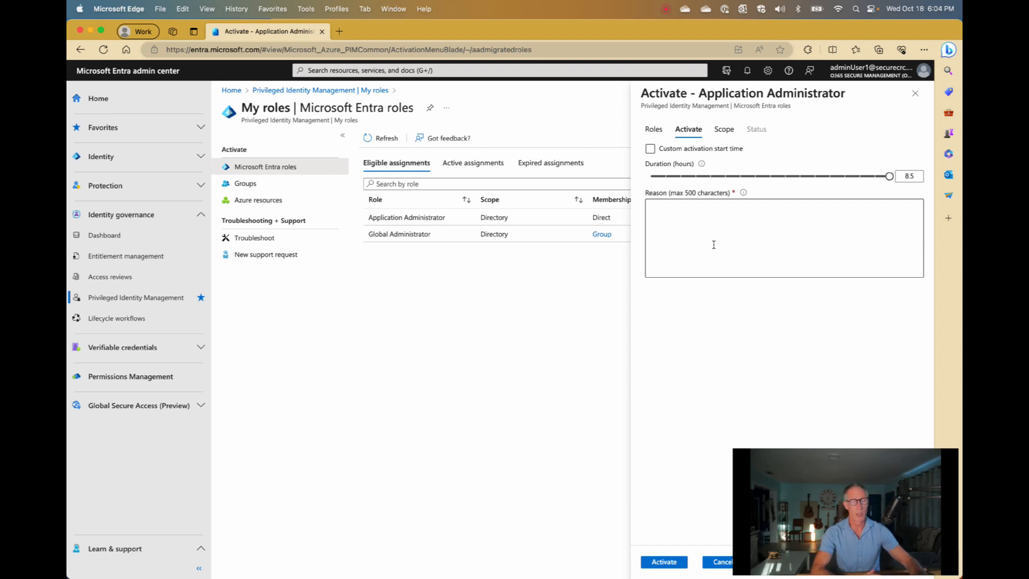
pyautogui.click(711, 227)
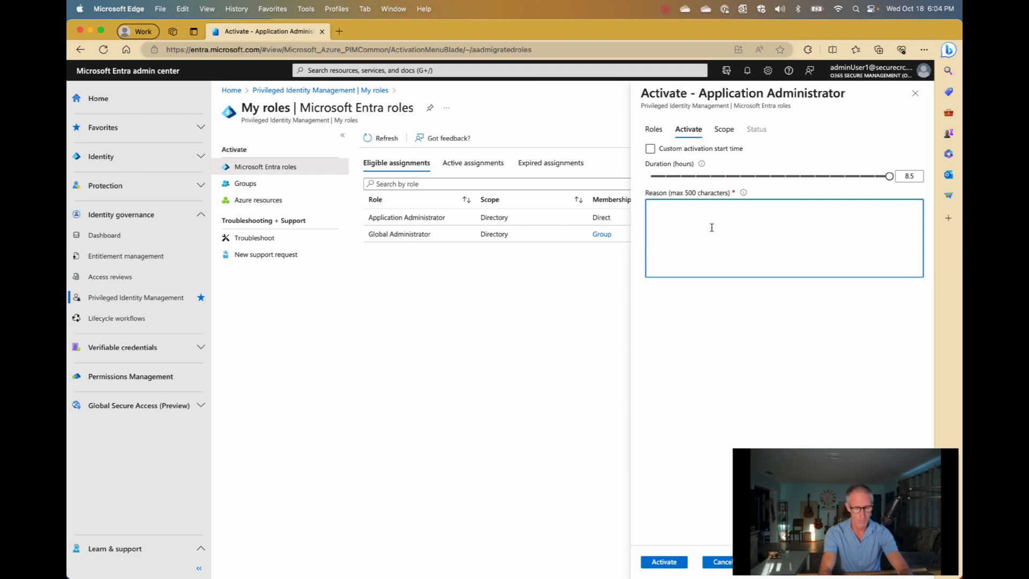
pyautogui.write('work with apps')
pyautogui.moveTo(640, 576)
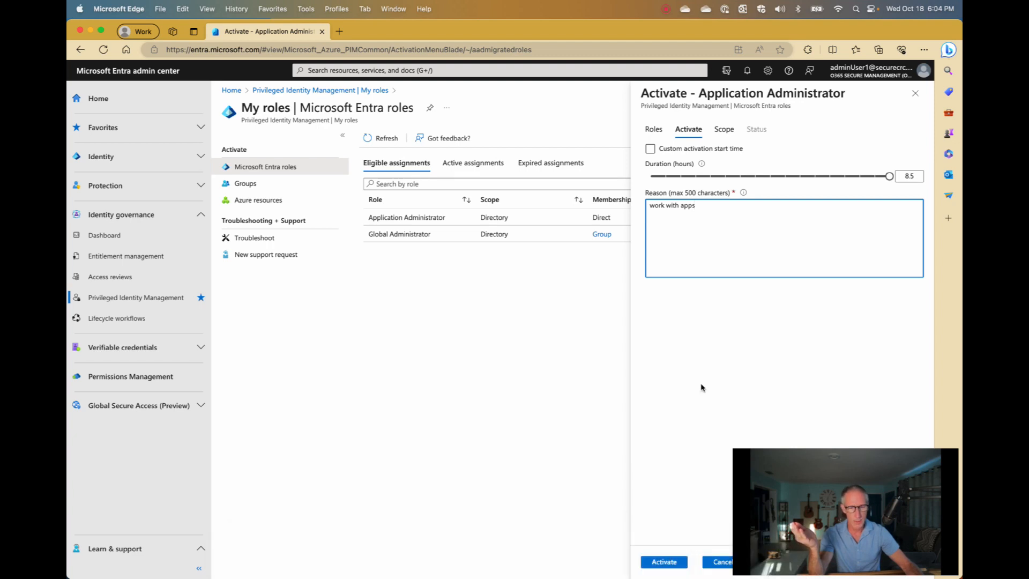
pyautogui.click(674, 562)
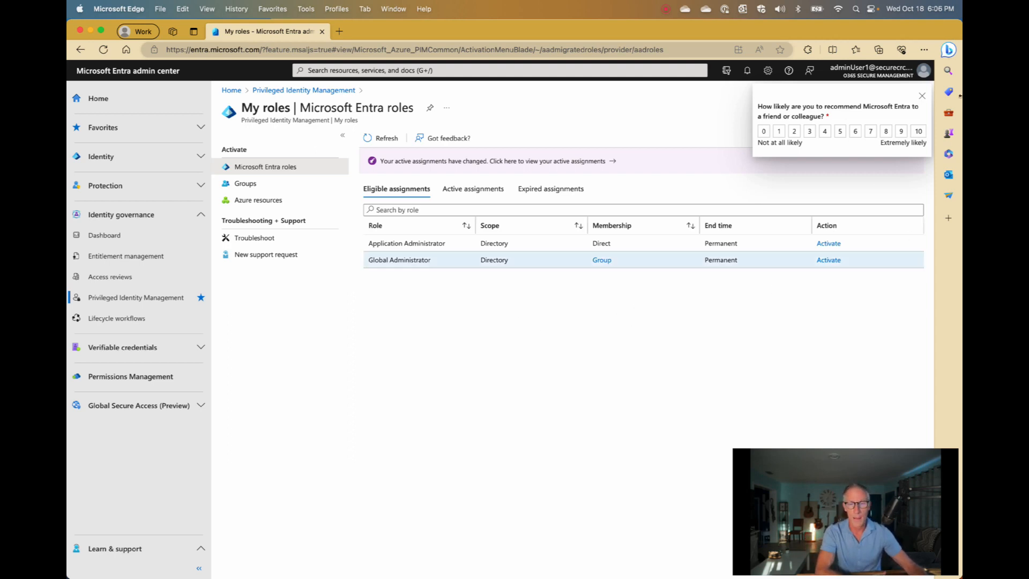
pyautogui.click(921, 97)
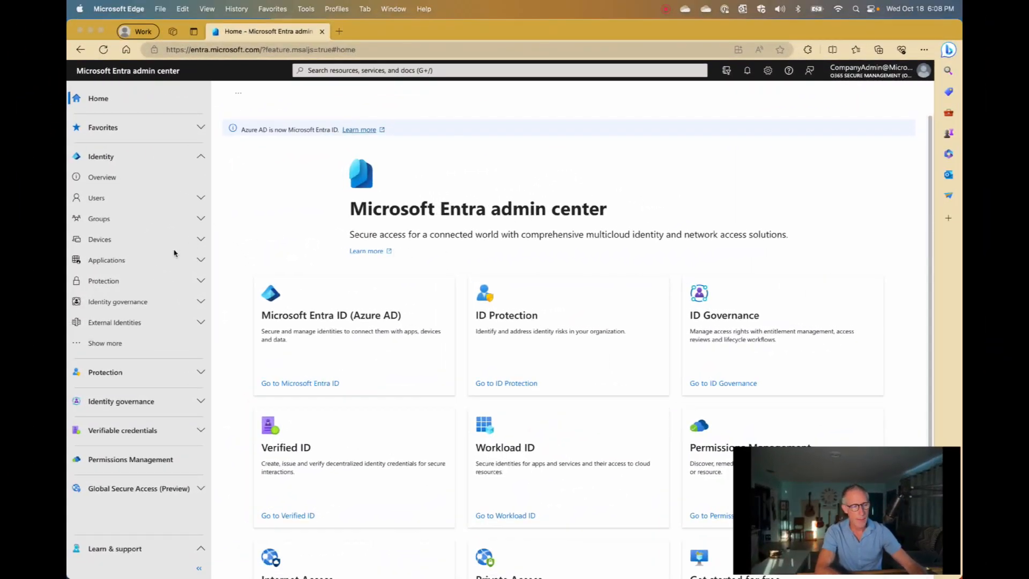
# - Open the list of all Microsoft Entra roles managed in Privileged Identity Management for the O365 Secure Management tenant
pyautogui.click(130, 402)
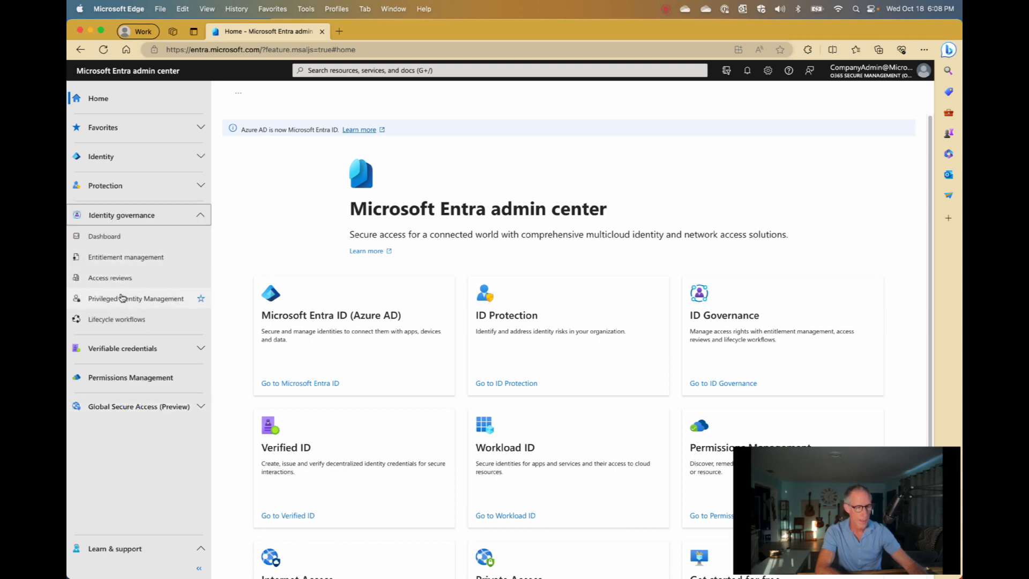
pyautogui.click(140, 299)
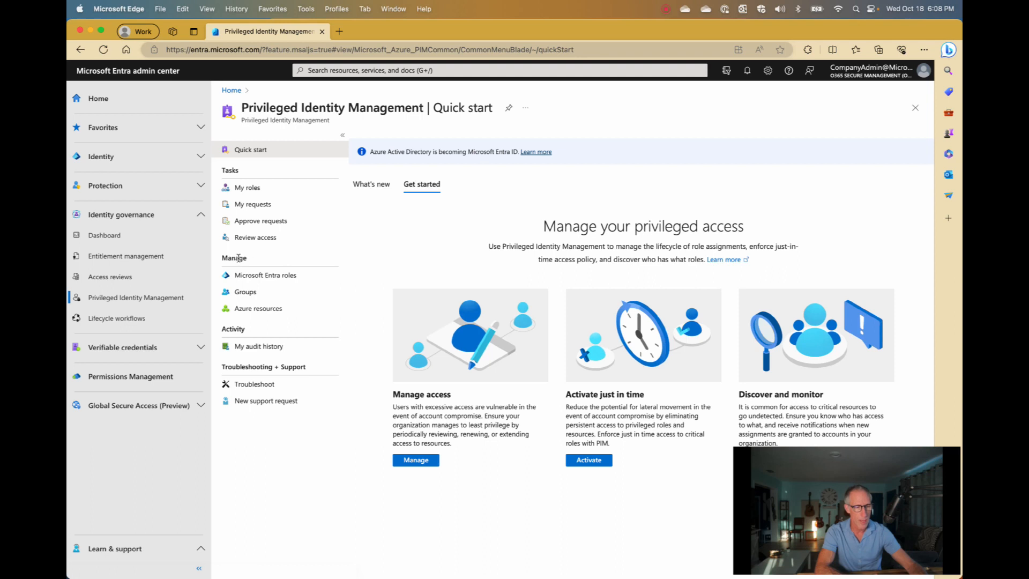
pyautogui.moveTo(238, 258); pyautogui.dragTo(227, 259)
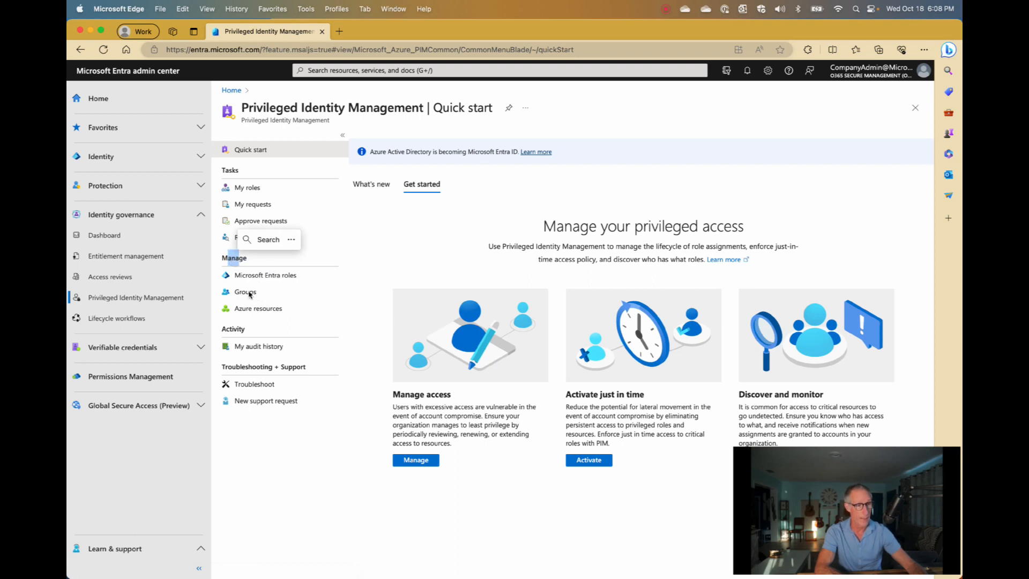
pyautogui.click(337, 279)
pyautogui.click(324, 254)
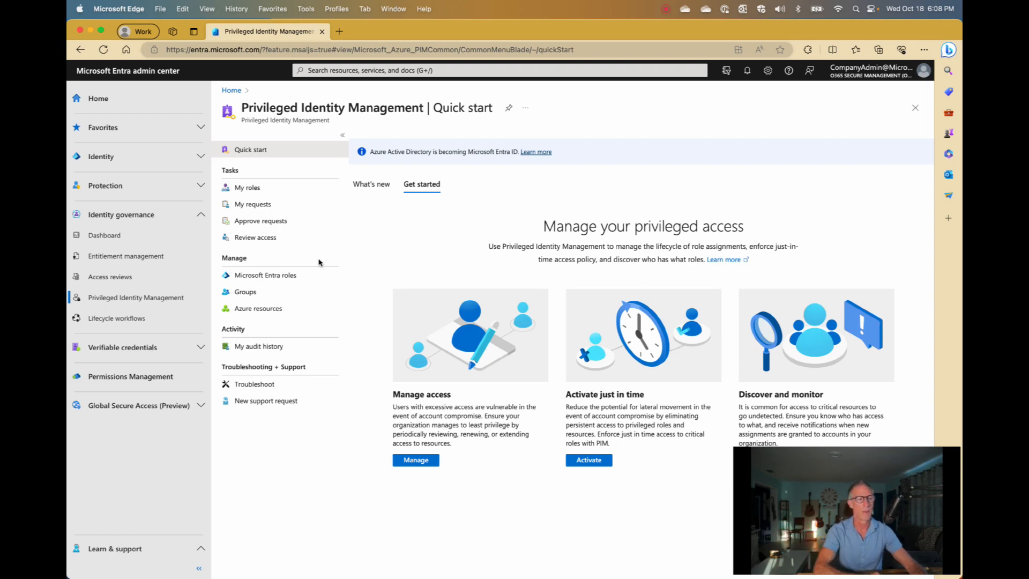
pyautogui.click(261, 275)
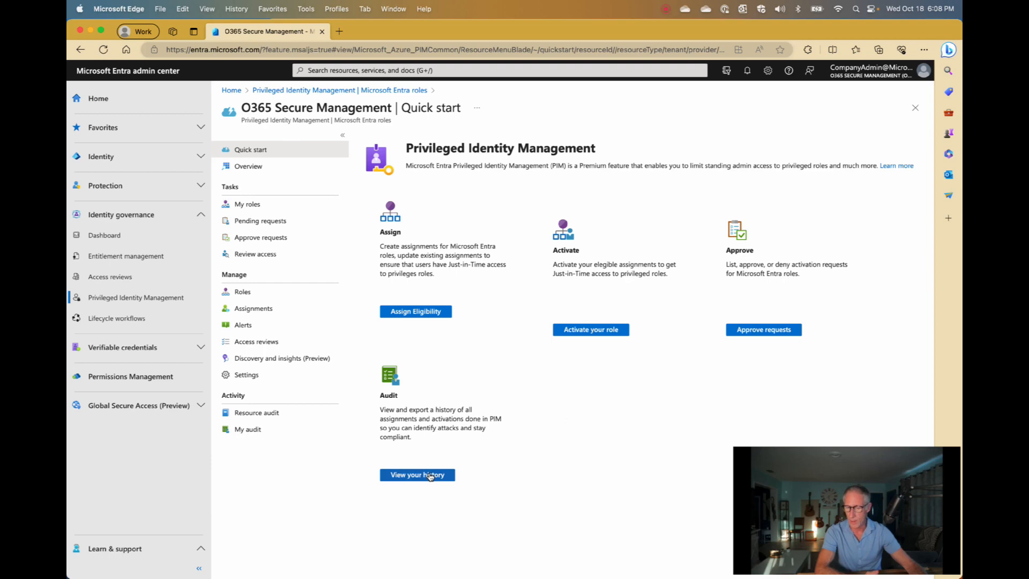
pyautogui.click(243, 205)
pyautogui.click(240, 294)
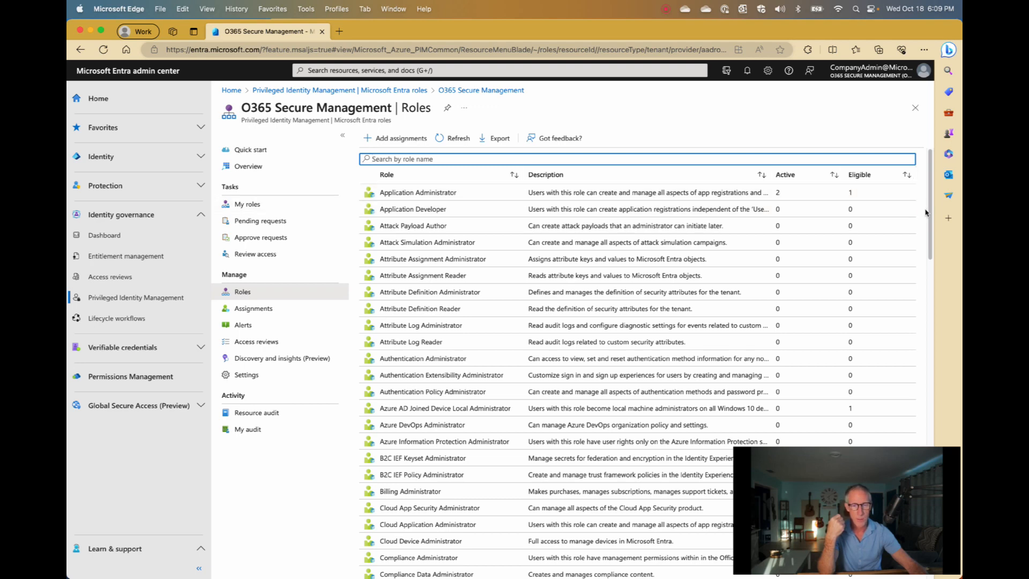
# - Find the Global Administrator role in the roles list and open its role settings
pyautogui.scroll(-5, 925, 214)
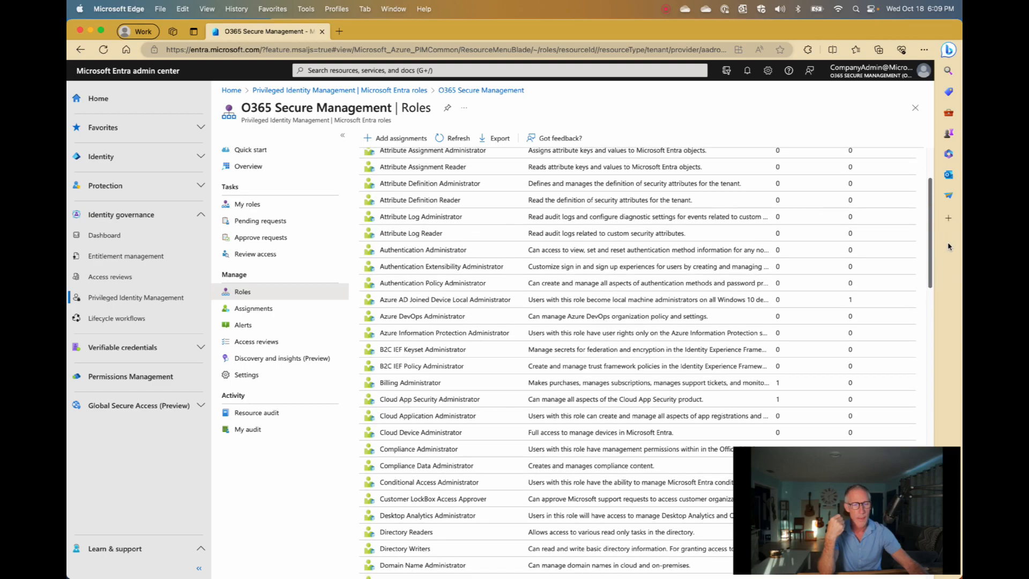
pyautogui.scroll(-3, 947, 258)
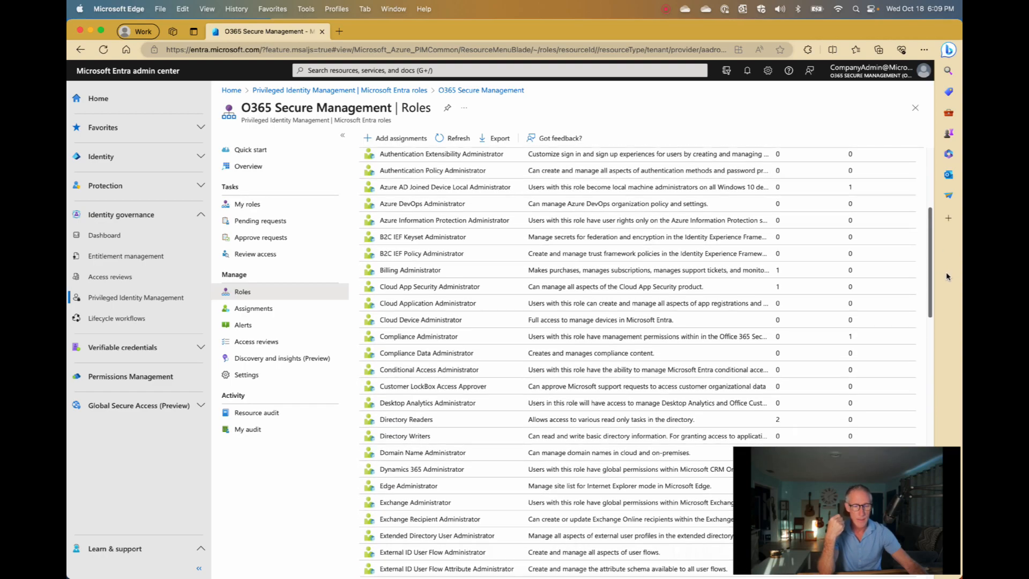
pyautogui.scroll(-5, 946, 280)
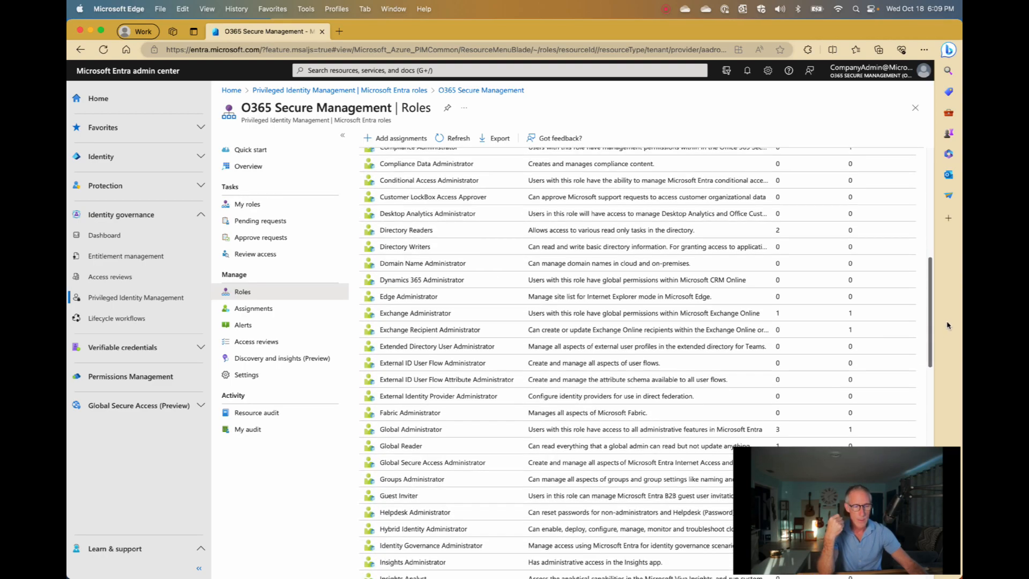
pyautogui.scroll(-3, 950, 337)
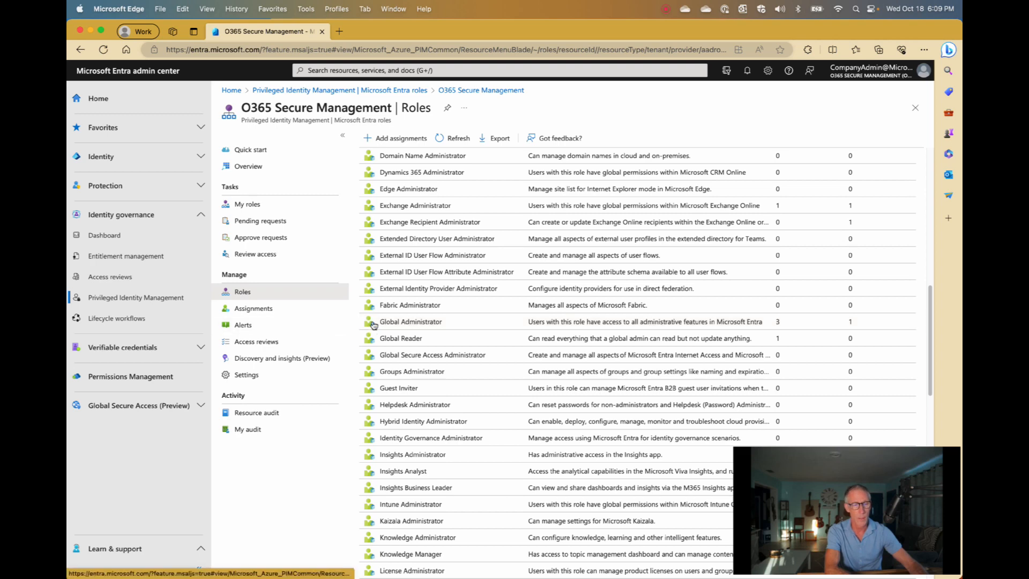
pyautogui.click(428, 324)
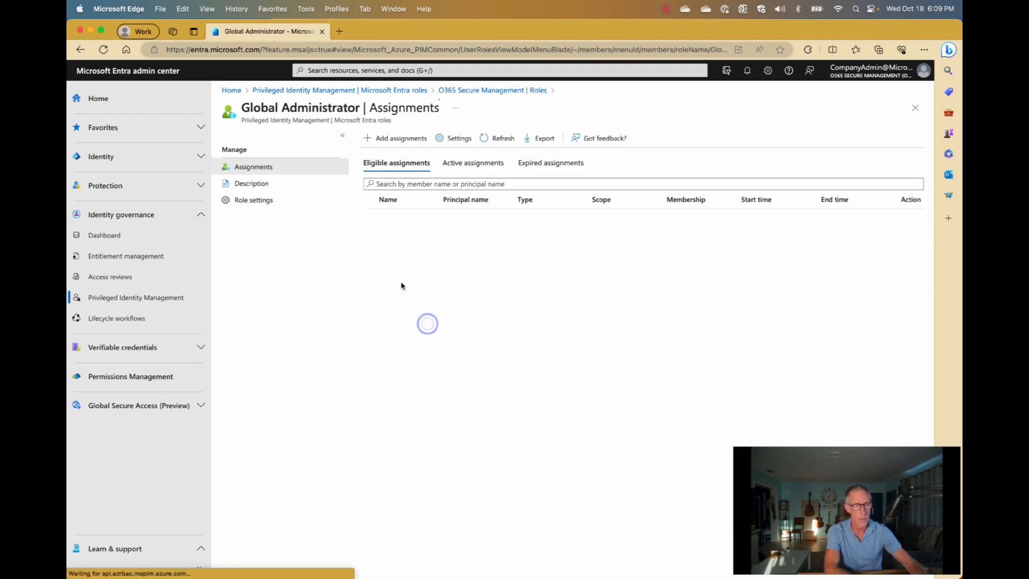
pyautogui.click(240, 203)
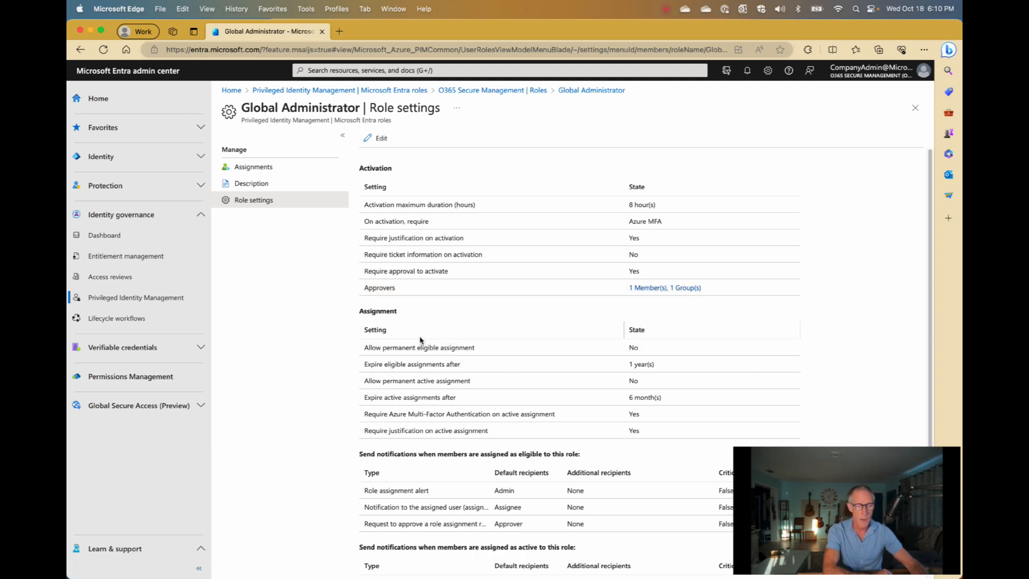
# - Examine the Global Administrator role's assignment settings and its notification settings for eligible assignments, active assignments and role activation
pyautogui.scroll(-4, 421, 342)
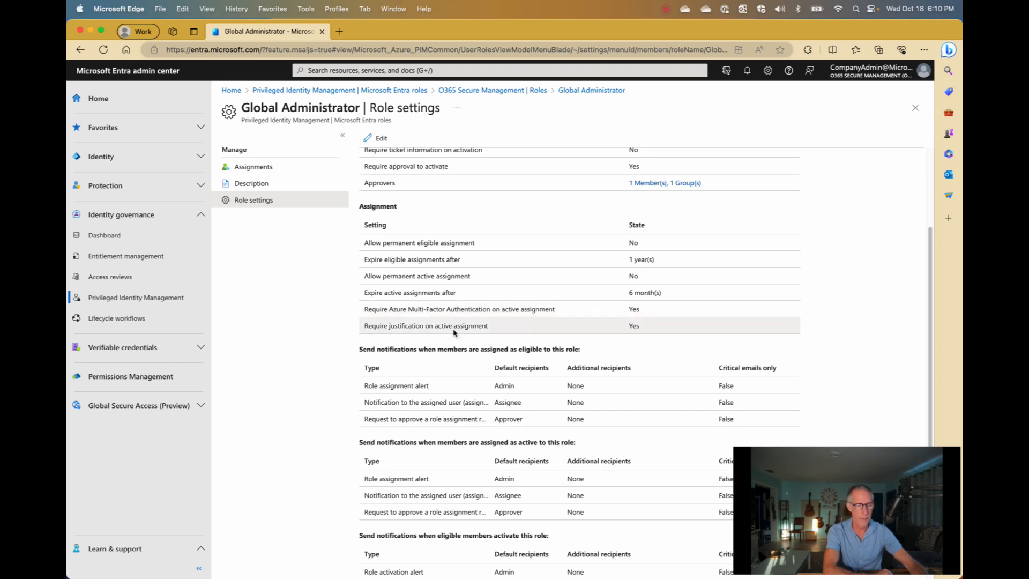
pyautogui.scroll(-1, 469, 378)
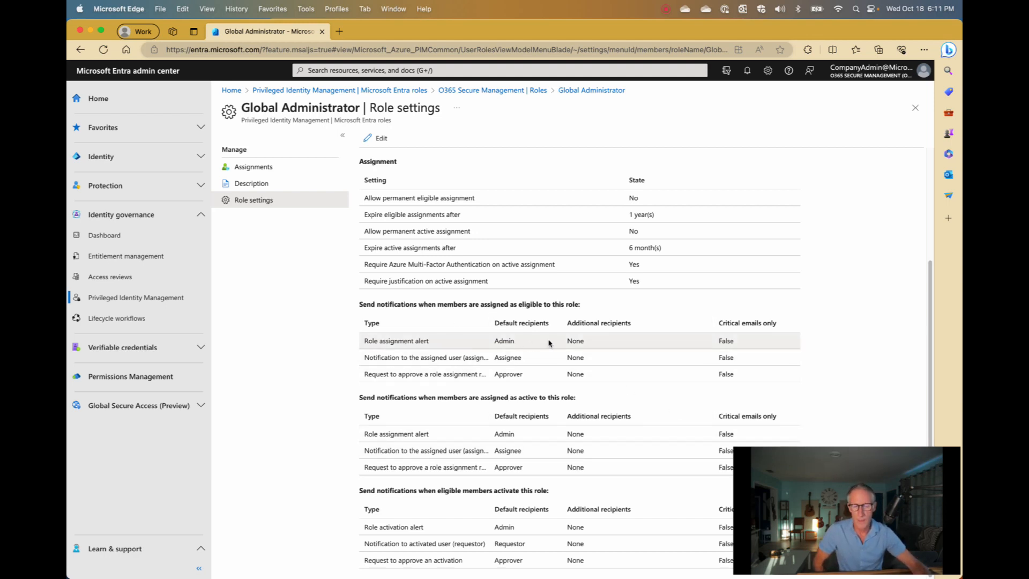
pyautogui.click(470, 360)
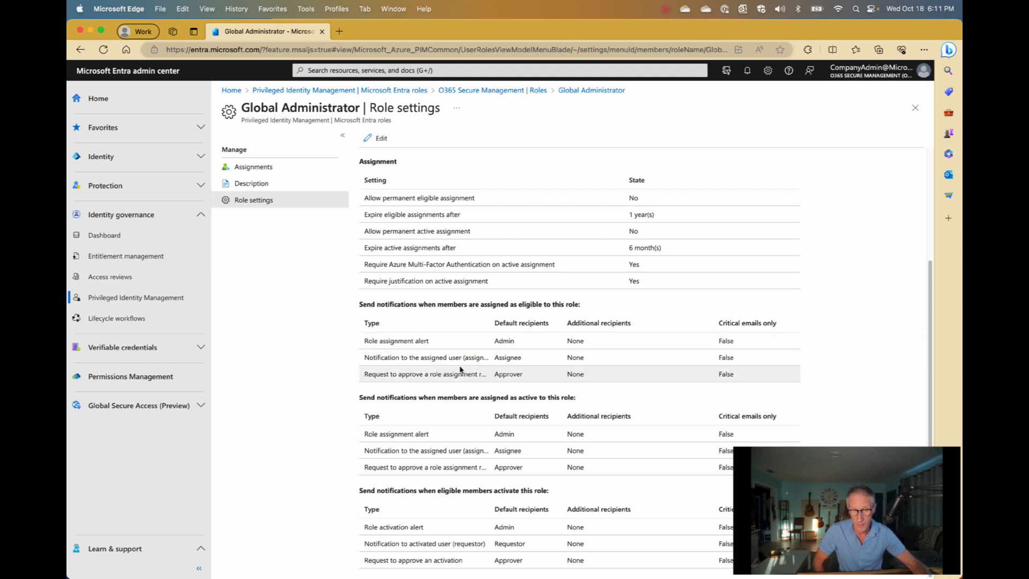
pyautogui.click(457, 374)
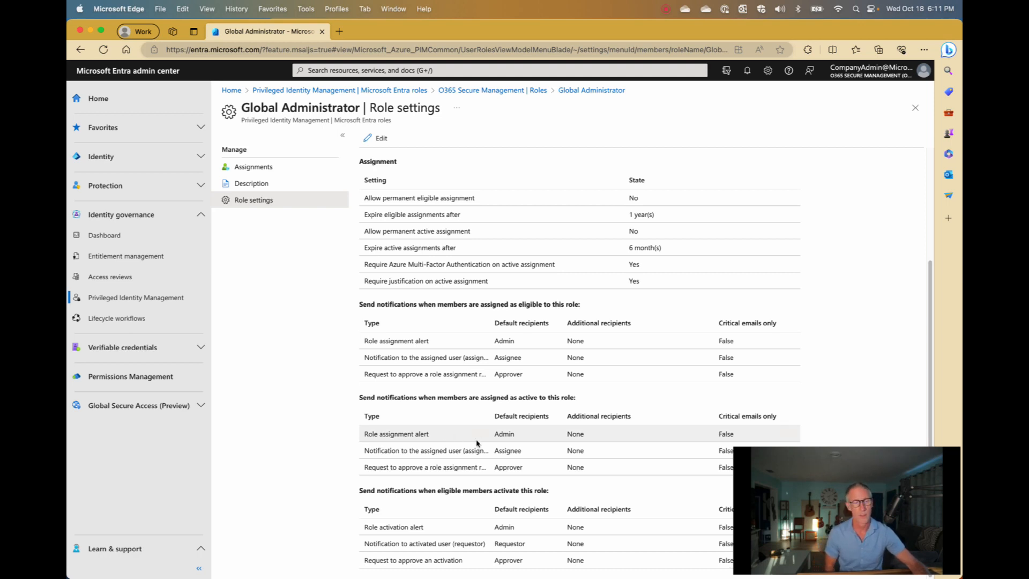
pyautogui.moveTo(457, 490); pyautogui.dragTo(550, 494)
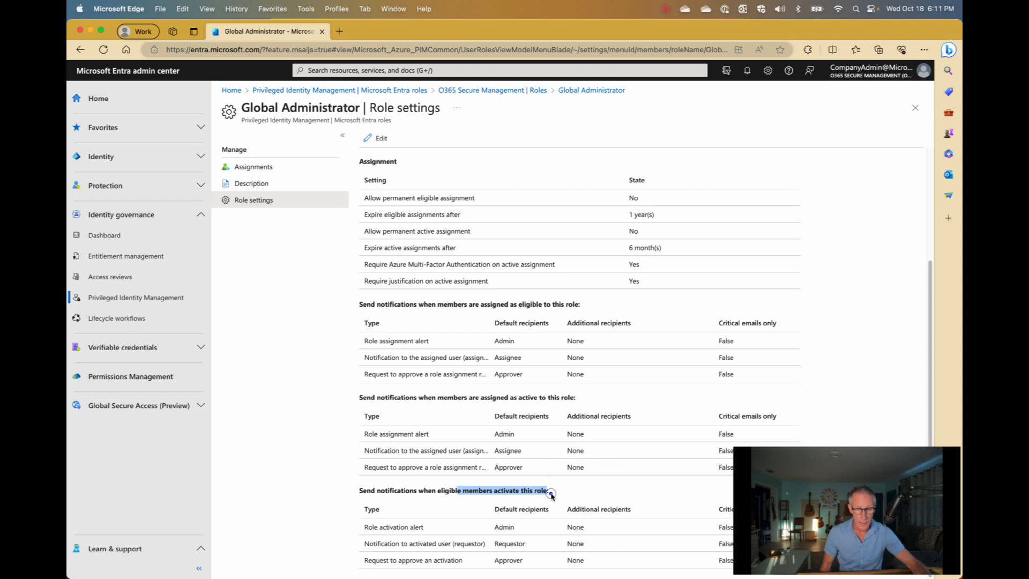
pyautogui.click(543, 492)
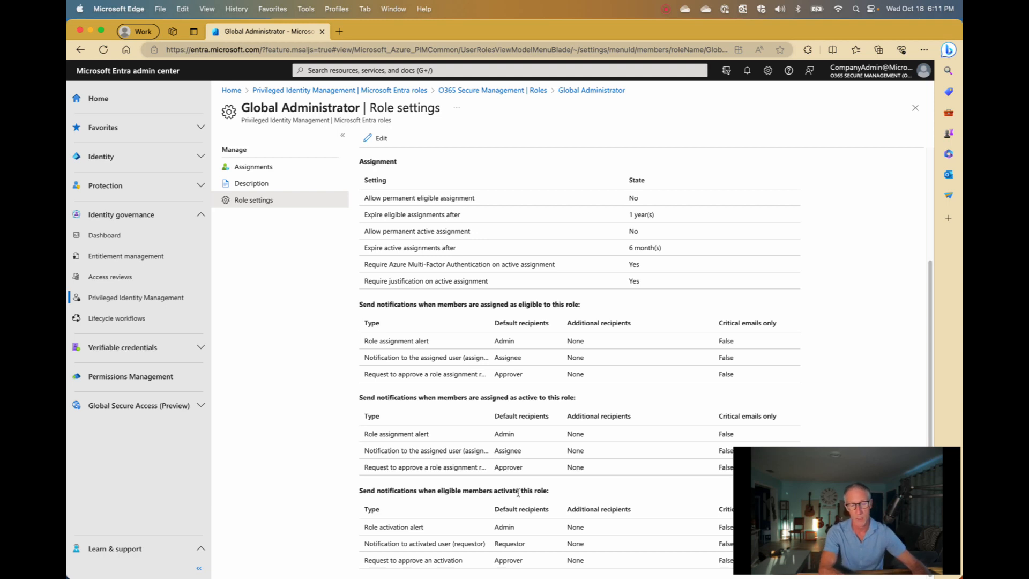
pyautogui.moveTo(472, 491); pyautogui.dragTo(549, 494)
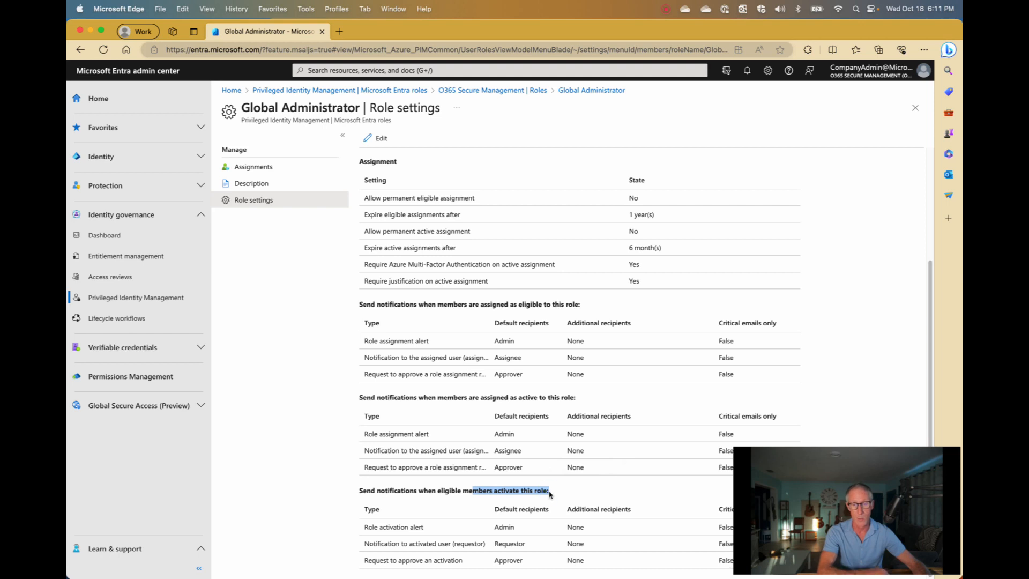
pyautogui.click(549, 494)
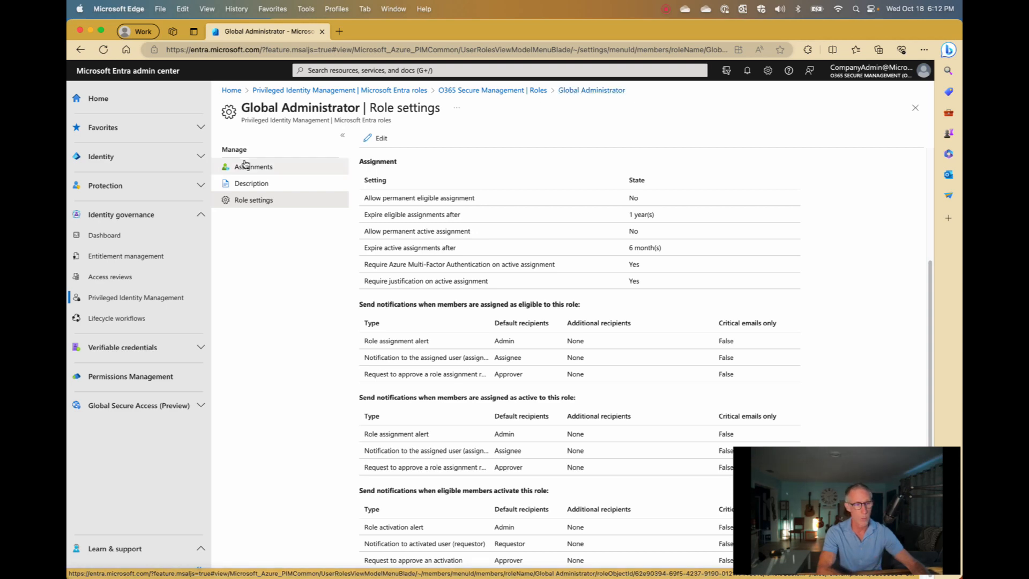
# - Return to the Privileged Identity Management overview and view the groups managed by it
pyautogui.click(474, 93)
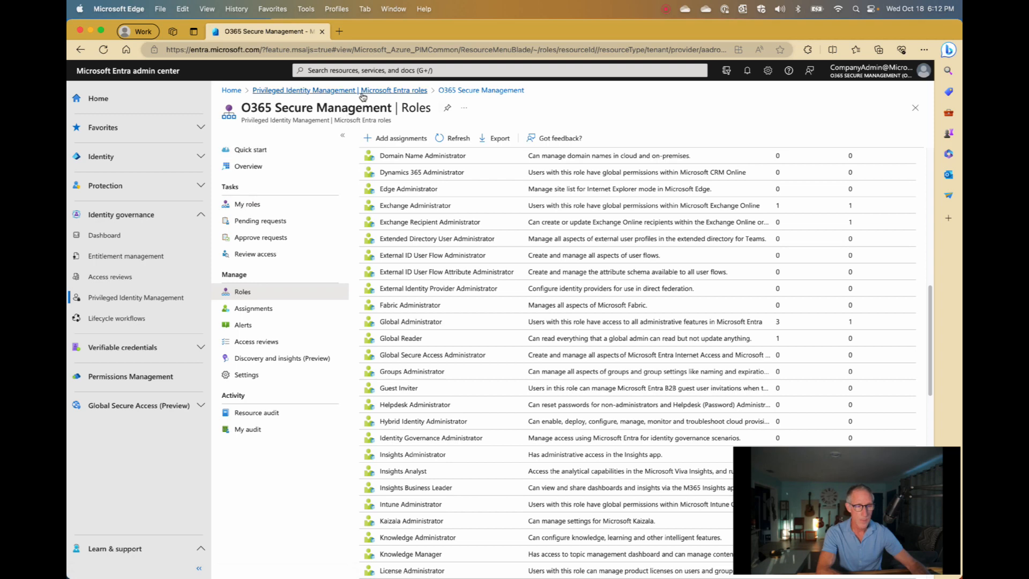
pyautogui.click(300, 90)
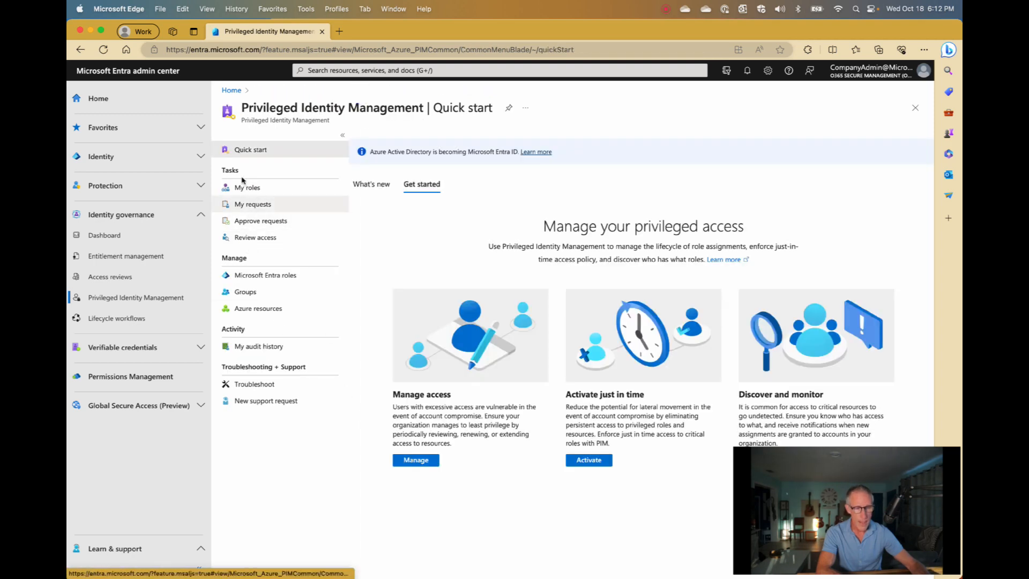
pyautogui.click(247, 298)
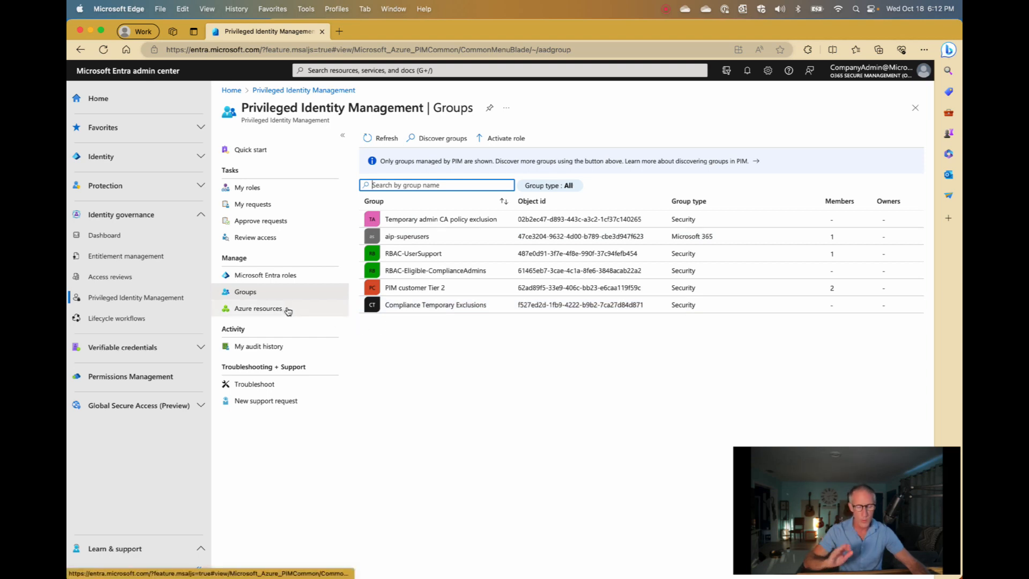
# - Go to the list of all groups in the tenant and begin creating a new group
pyautogui.click(111, 162)
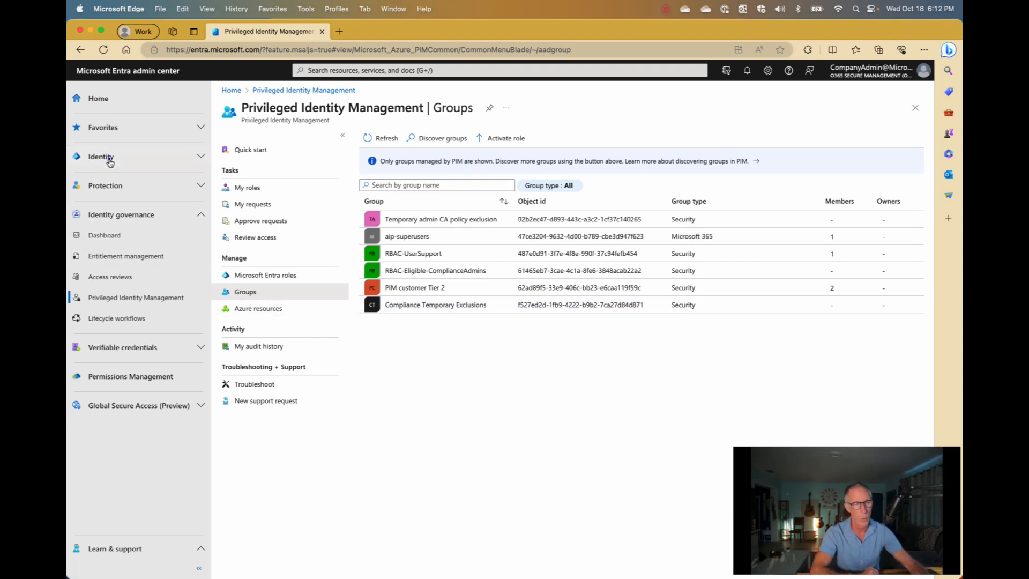
pyautogui.click(102, 219)
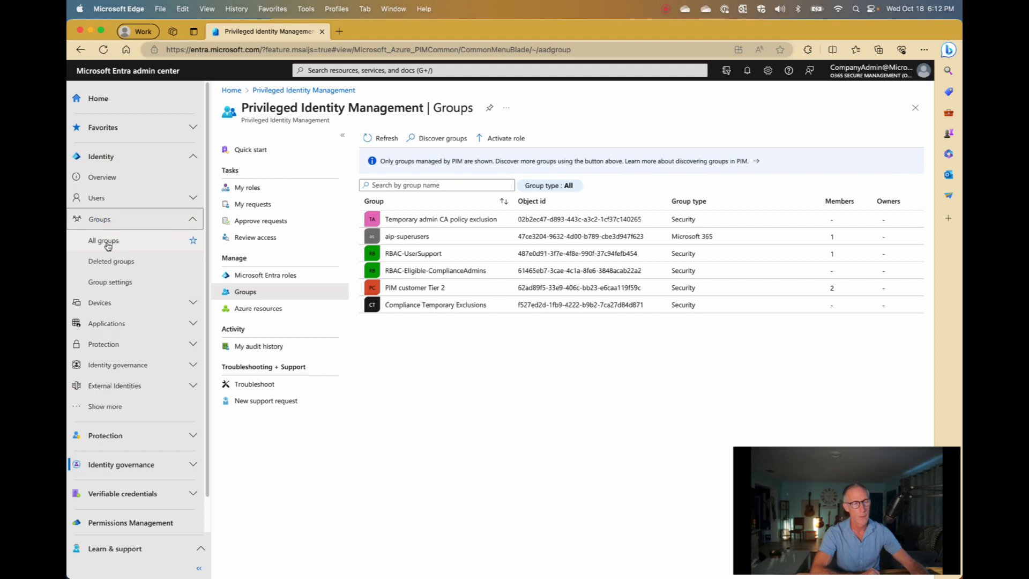
pyautogui.click(108, 242)
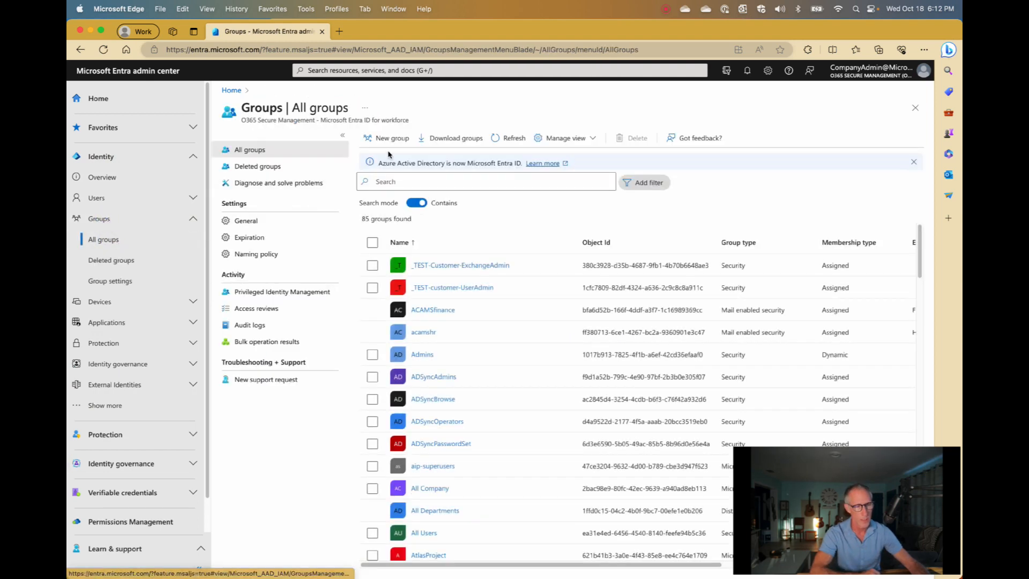
pyautogui.click(384, 139)
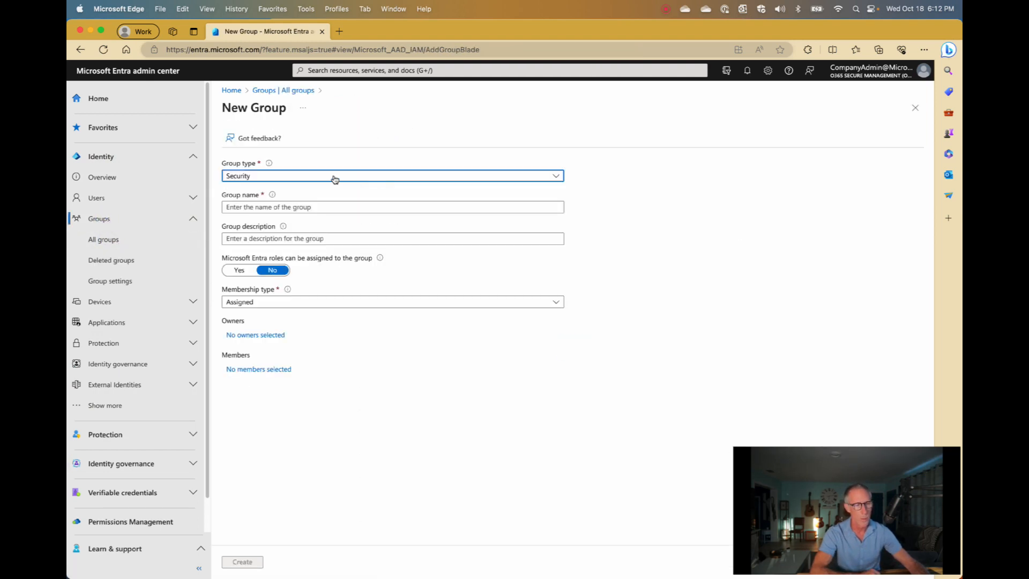
# - Create a security group named HR Admins that Microsoft Entra roles can be assigned to, confirming the role-assignable capability
pyautogui.click(324, 206)
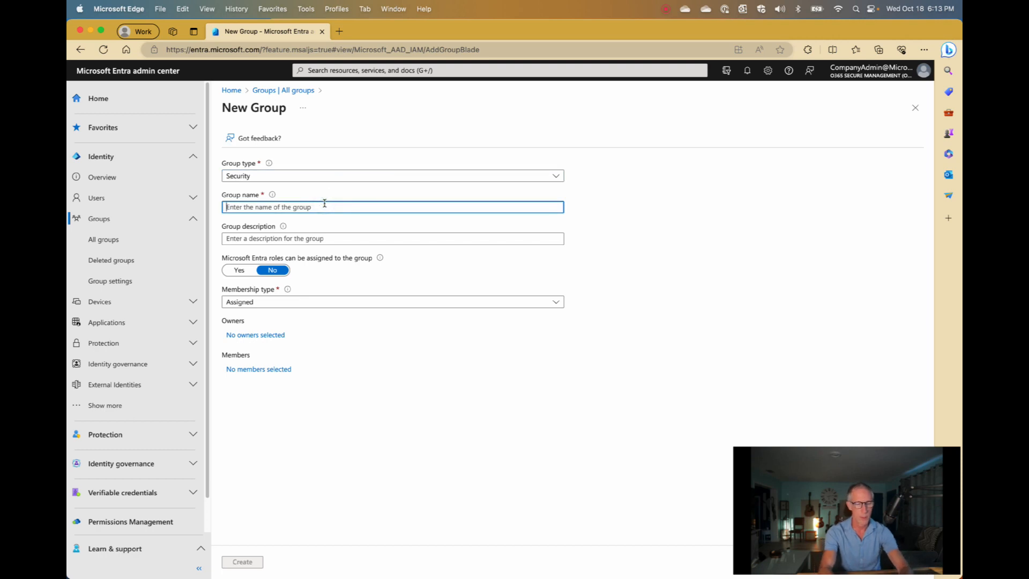
pyautogui.write('HR Admins')
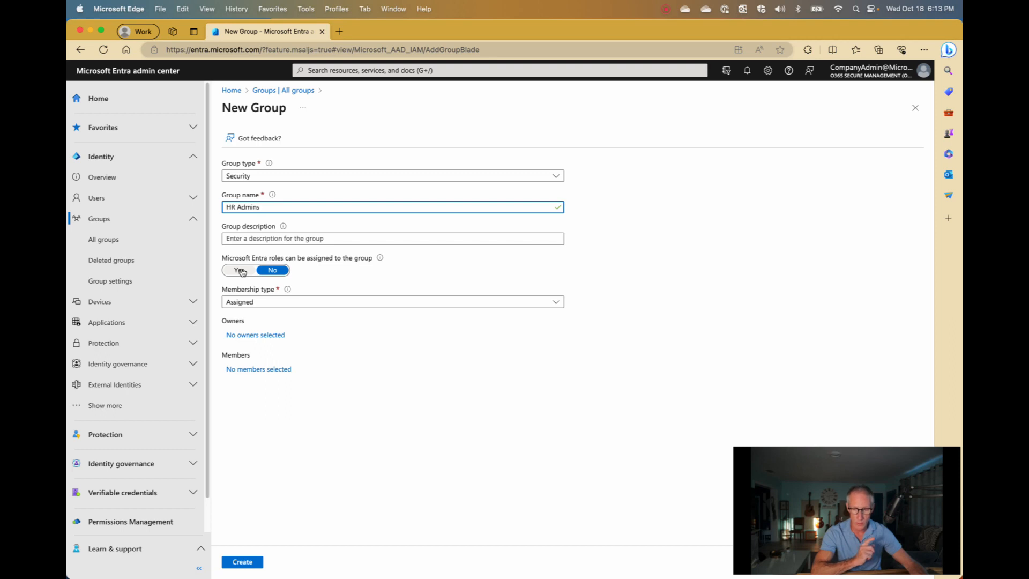
pyautogui.click(240, 270)
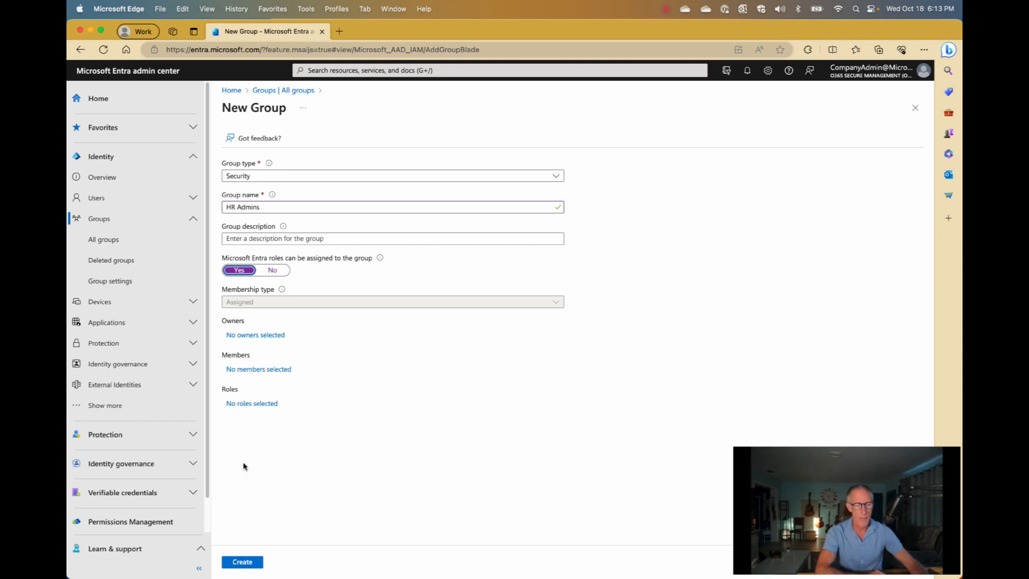
pyautogui.click(242, 562)
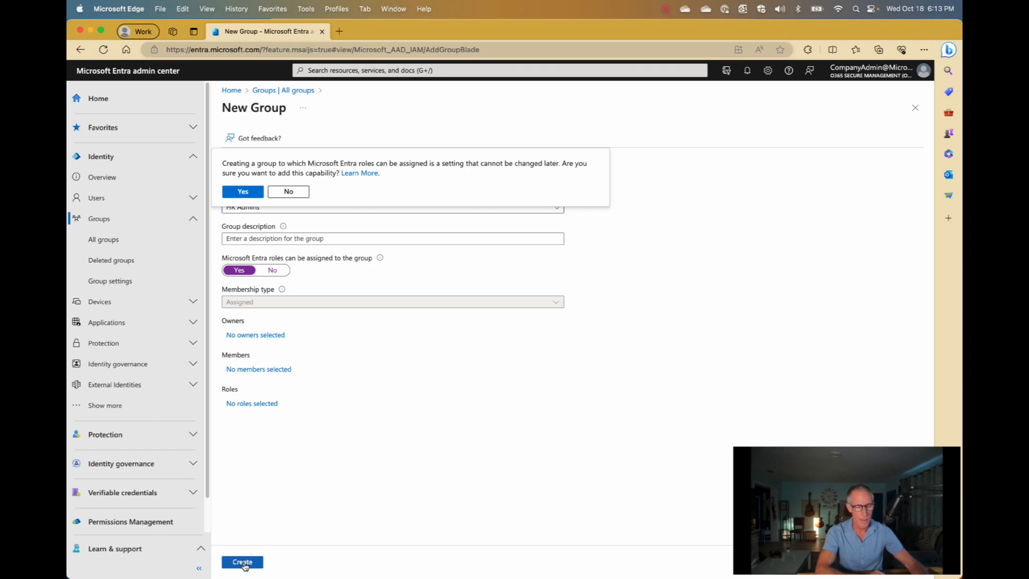
pyautogui.click(243, 191)
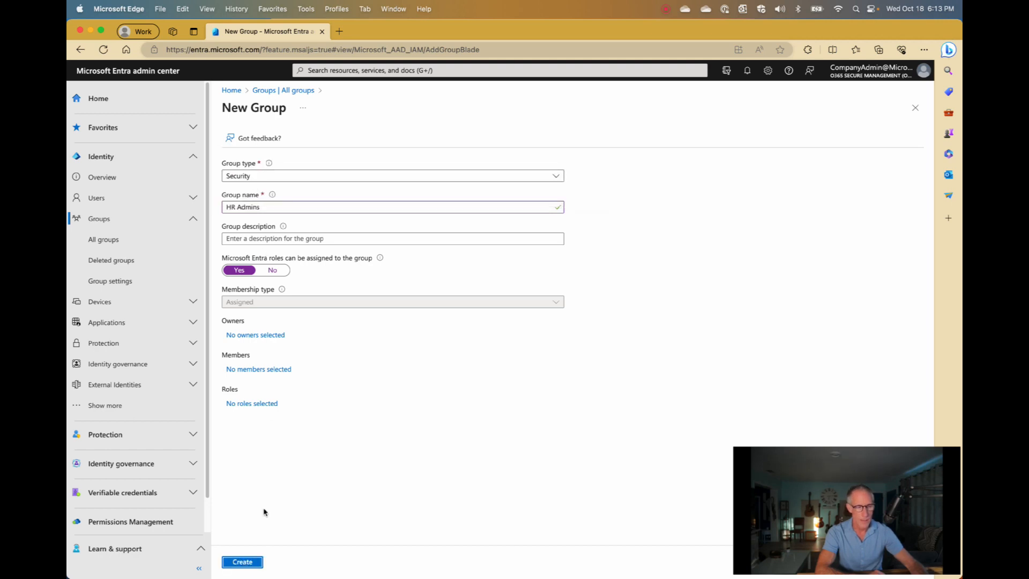
pyautogui.click(245, 563)
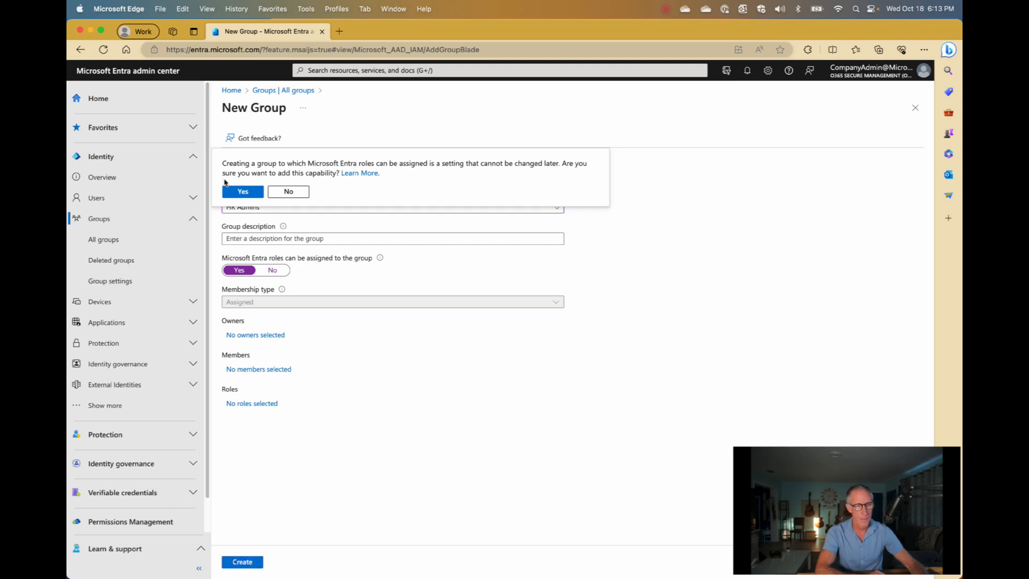
pyautogui.click(239, 192)
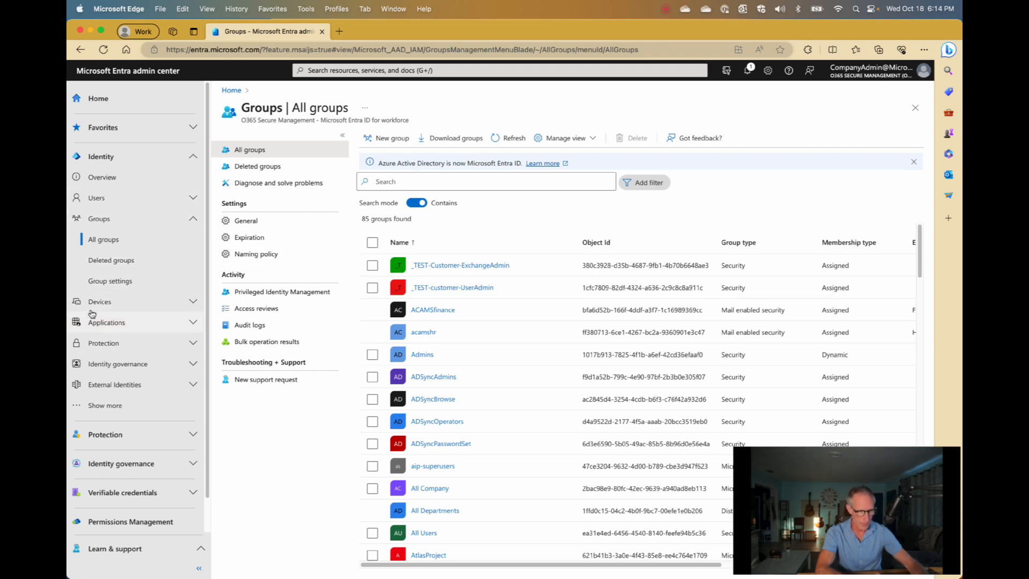
# - Return to the groups in Privileged Identity Management and search the discoverable unmanaged groups for "hr"
pyautogui.click(110, 364)
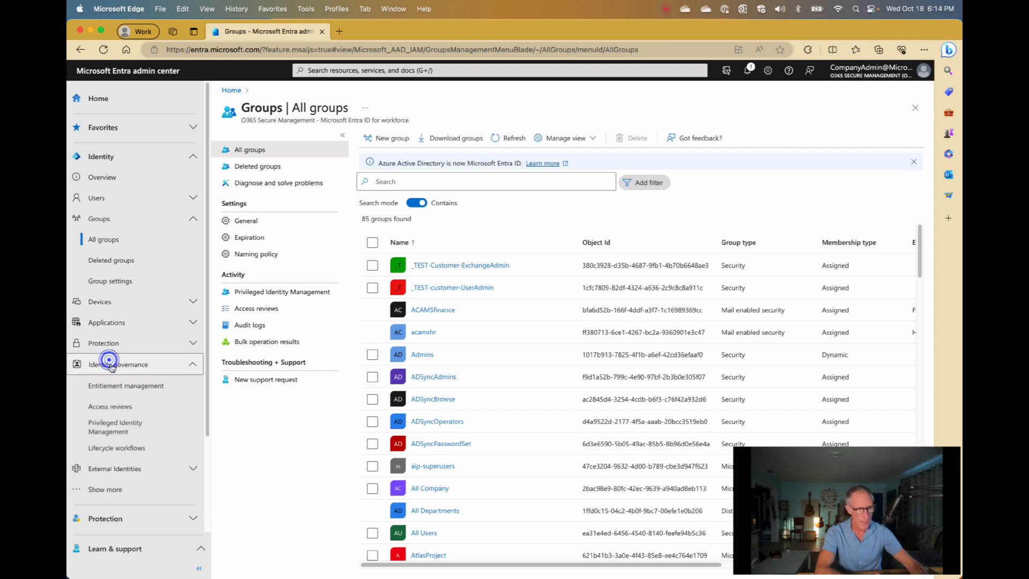
pyautogui.click(109, 422)
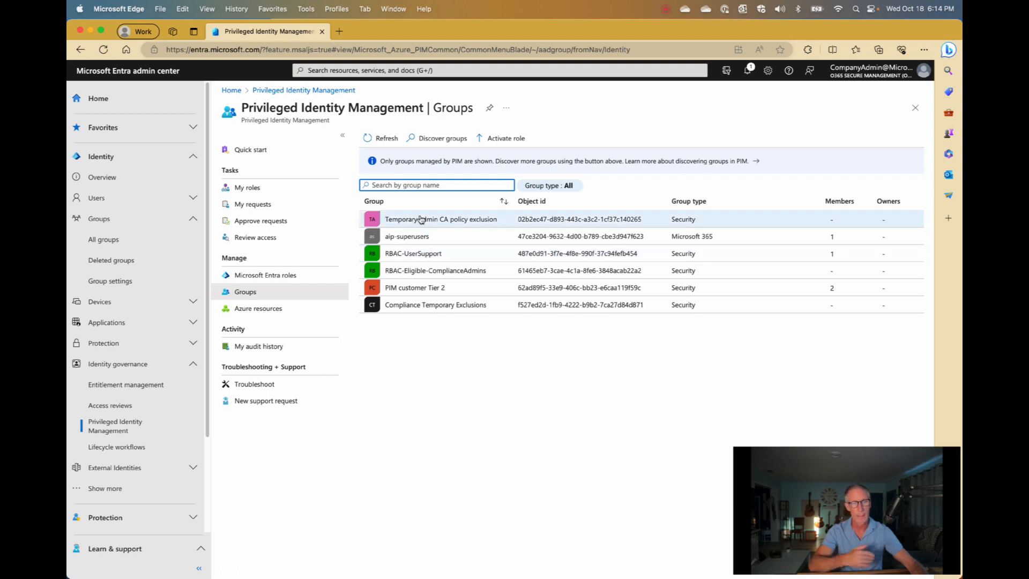
pyautogui.click(433, 140)
pyautogui.click(334, 183)
pyautogui.write('h')
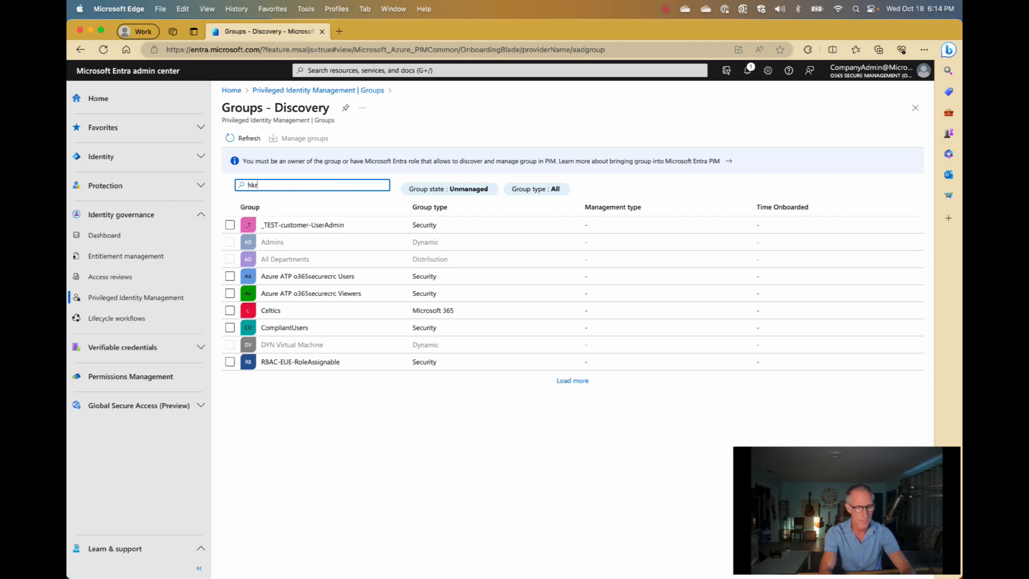
pyautogui.write('r')
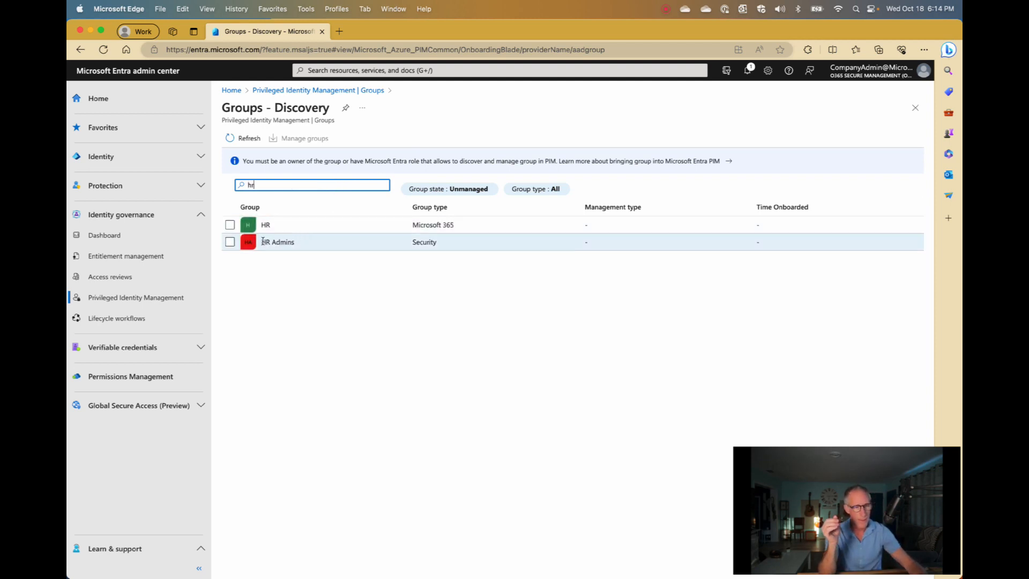
# - Onboard the HR Admins group for management in Privileged Identity Management
pyautogui.click(230, 244)
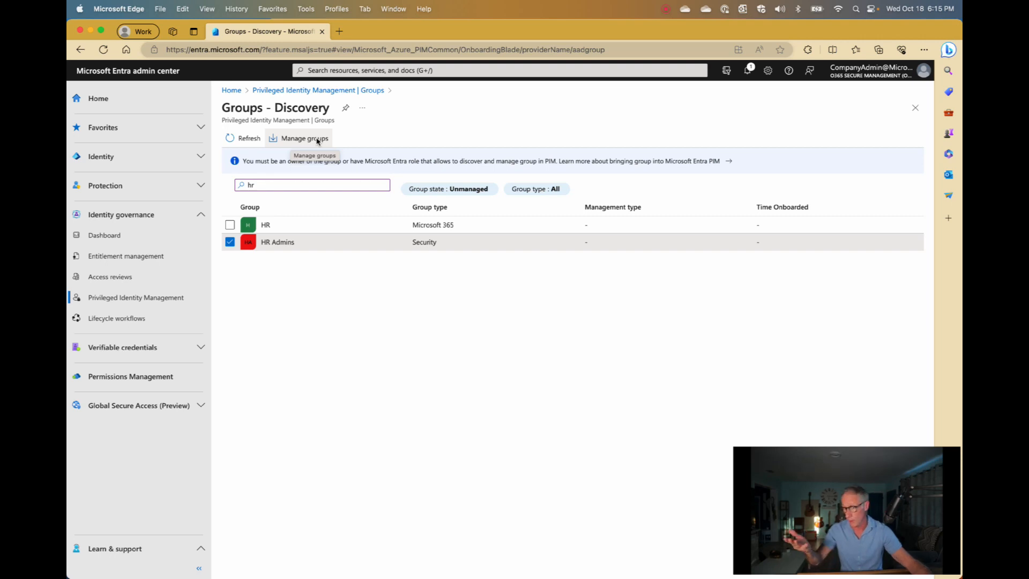
pyautogui.click(317, 139)
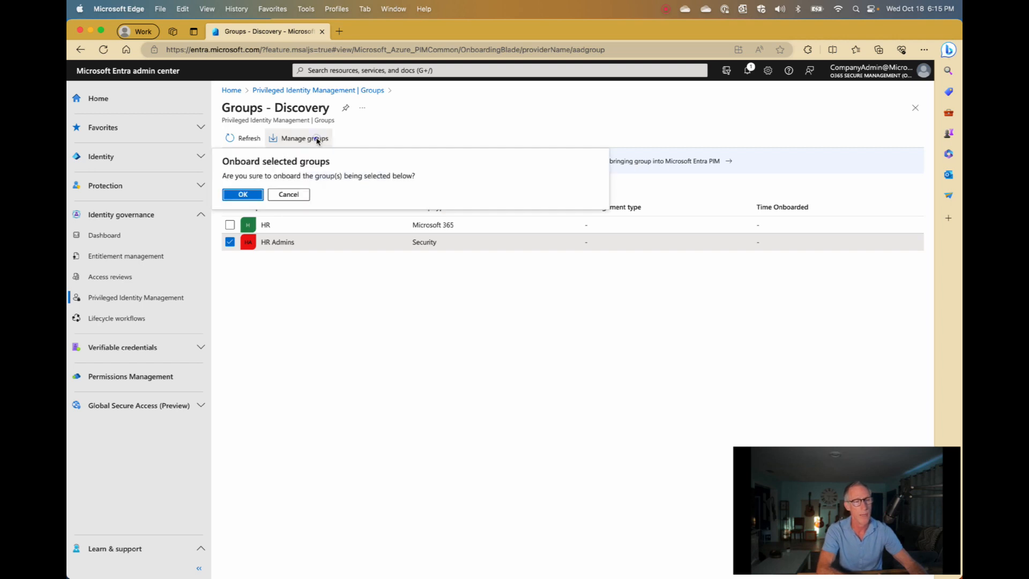
pyautogui.click(239, 198)
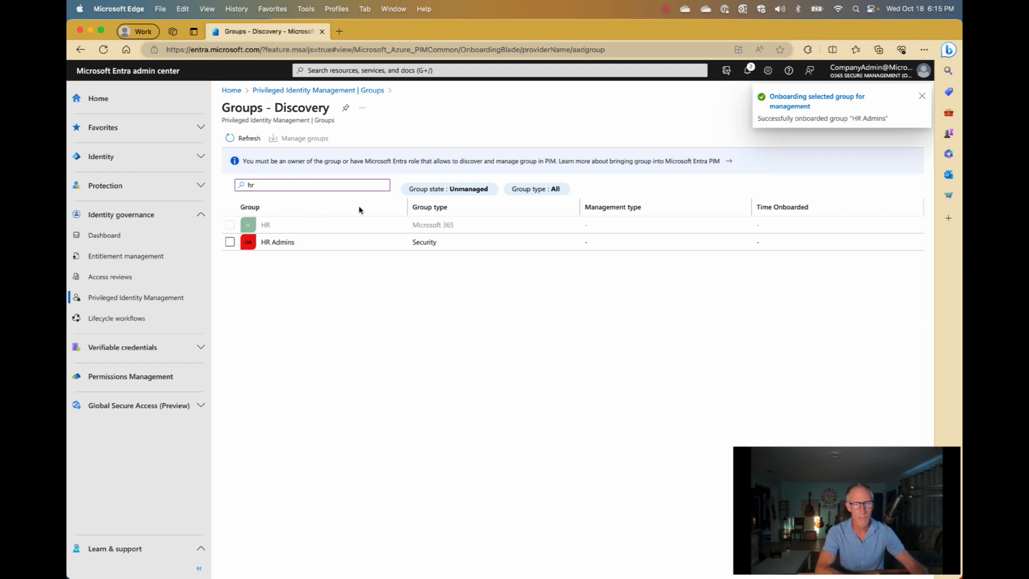
# - Refresh the discovered groups, then go back to the managed groups list, discarding unsaved edits, and refresh it
pyautogui.click(328, 91)
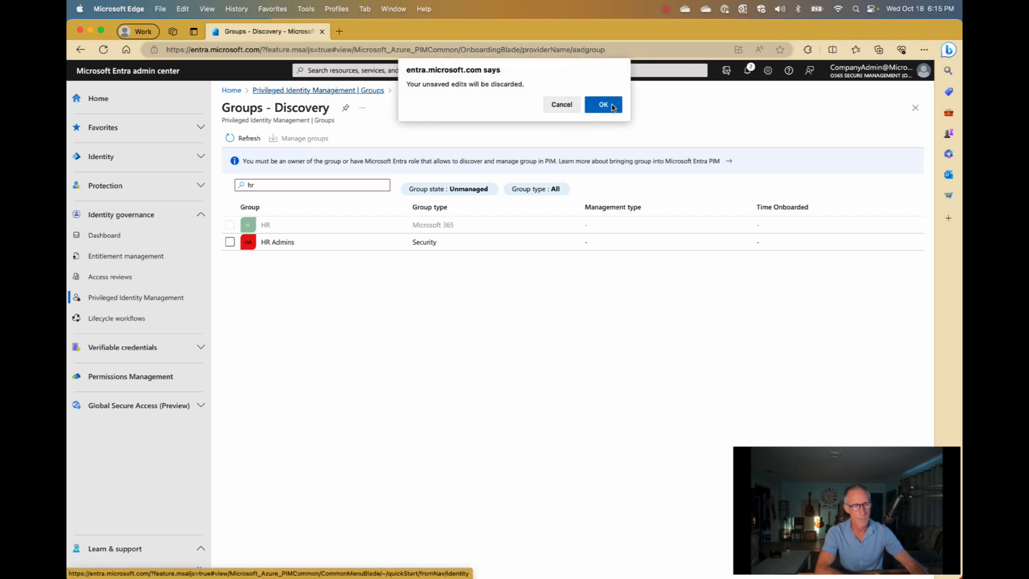
pyautogui.click(244, 141)
pyautogui.click(559, 104)
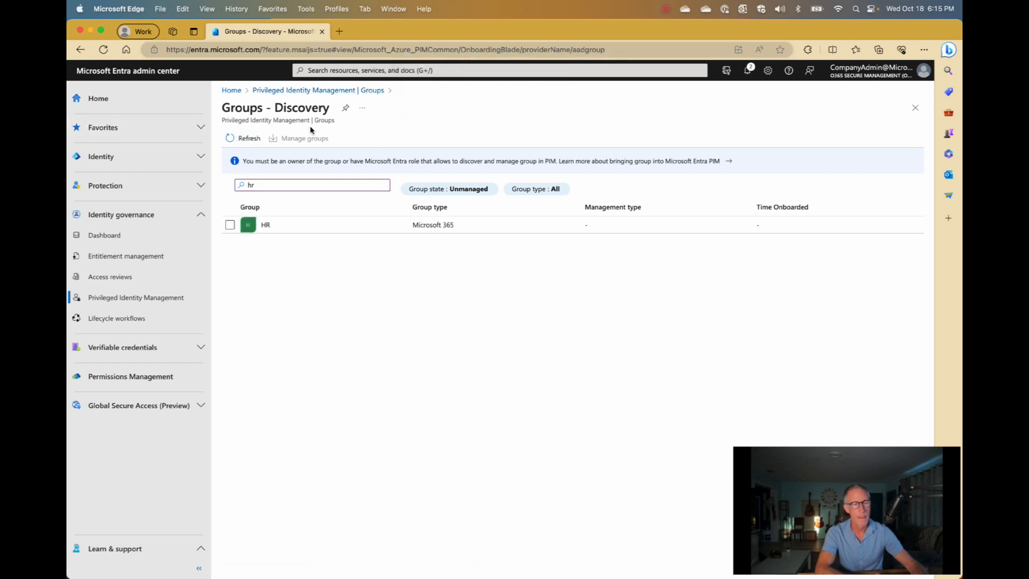
pyautogui.click(339, 91)
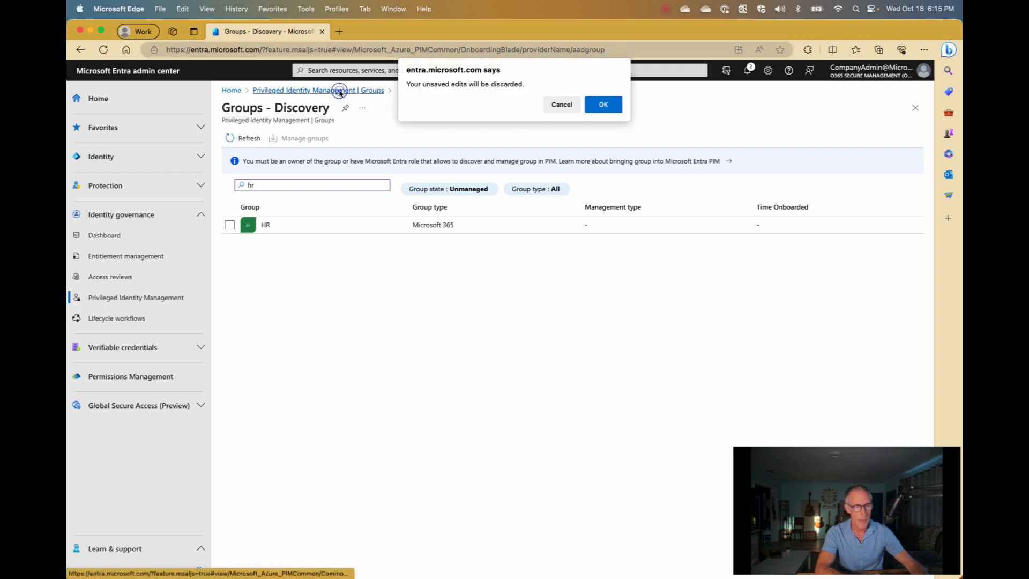
pyautogui.click(600, 105)
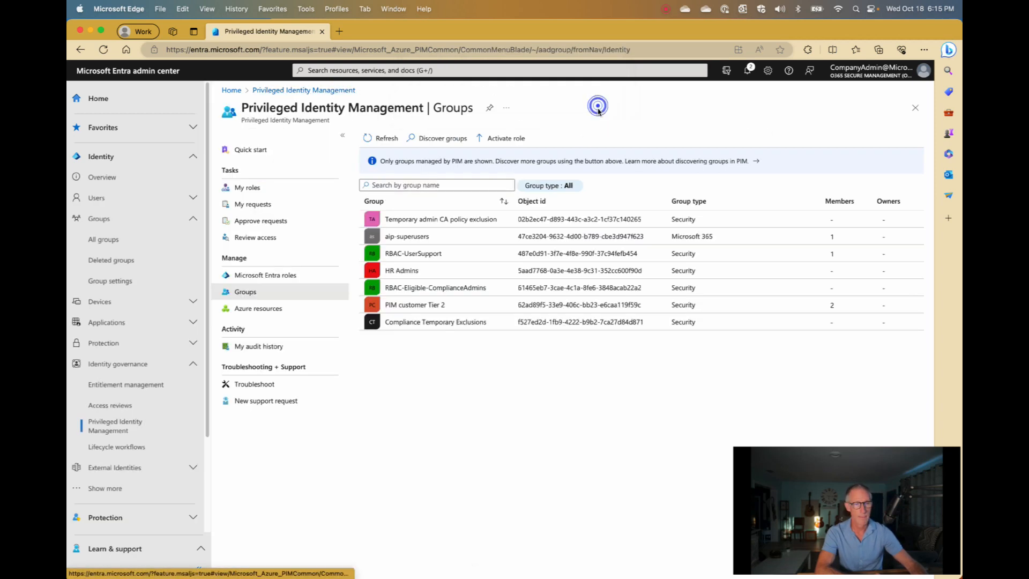
pyautogui.click(382, 138)
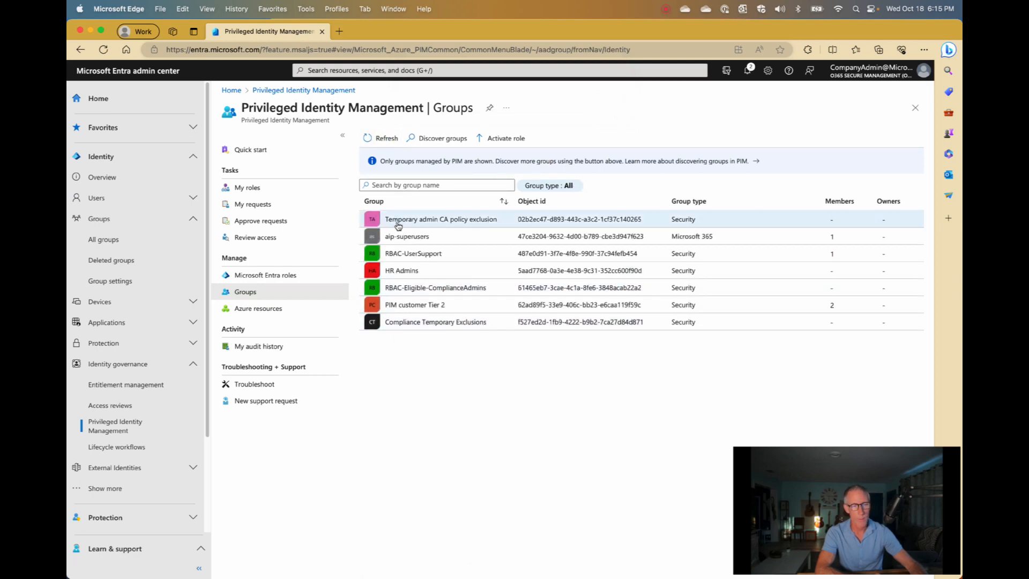
# - Open the HR Admins group's roles and begin adding an assignment for the Member role
pyautogui.click(406, 272)
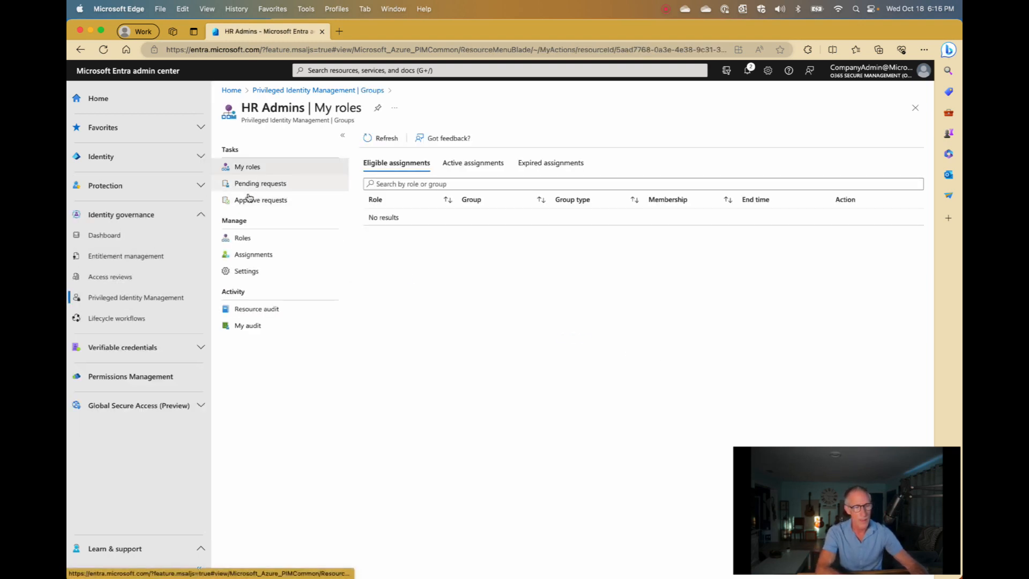
pyautogui.click(243, 239)
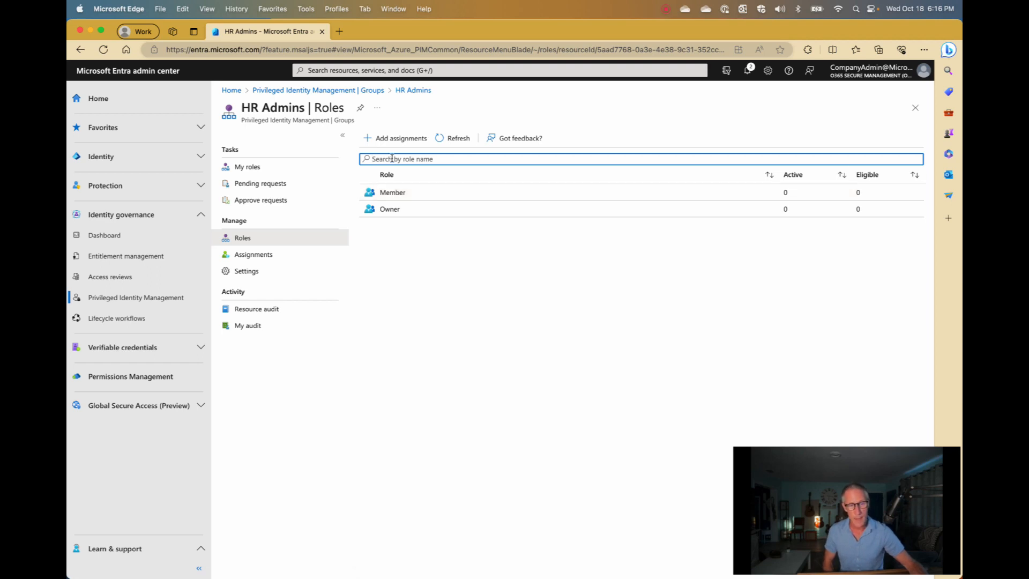
pyautogui.click(394, 139)
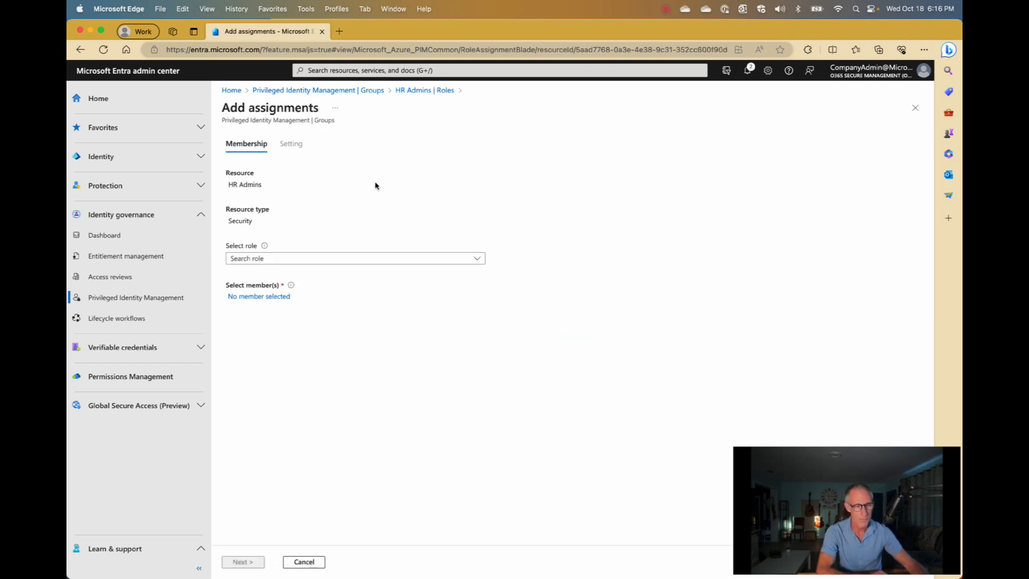
pyautogui.click(333, 259)
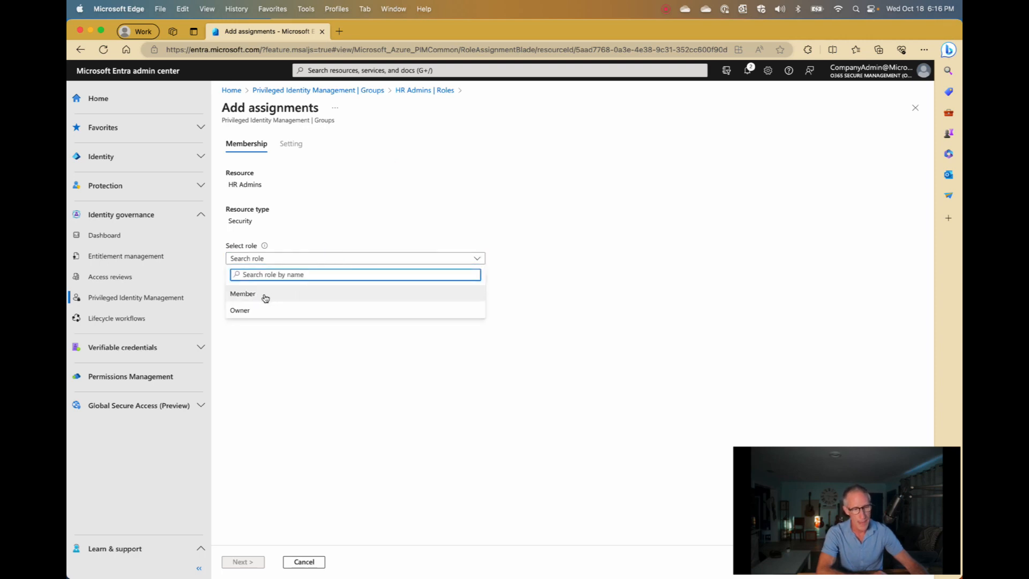
pyautogui.click(250, 298)
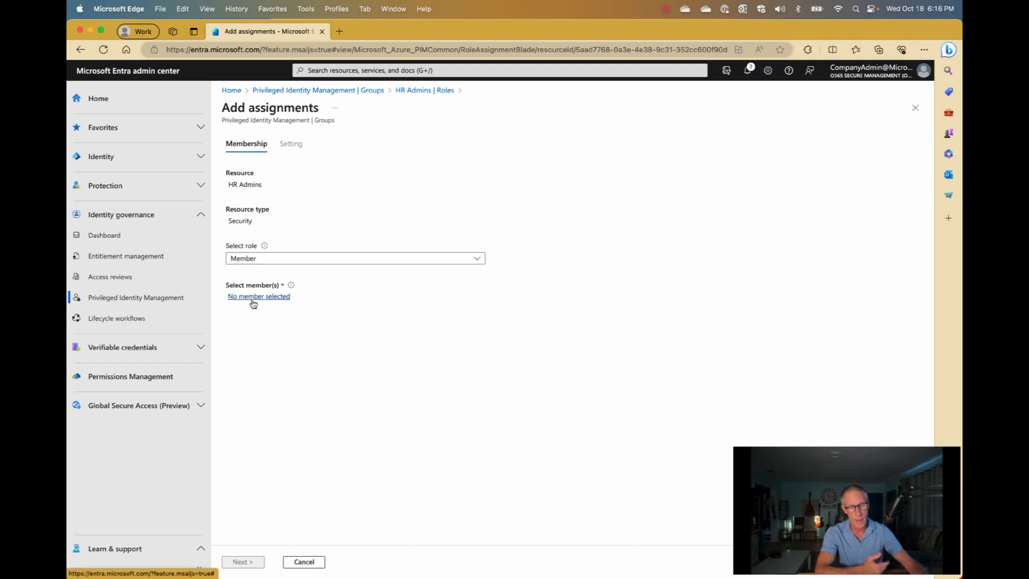
# - Search for the intended user by first name and select that user as the member of the assignment
pyautogui.click(254, 297)
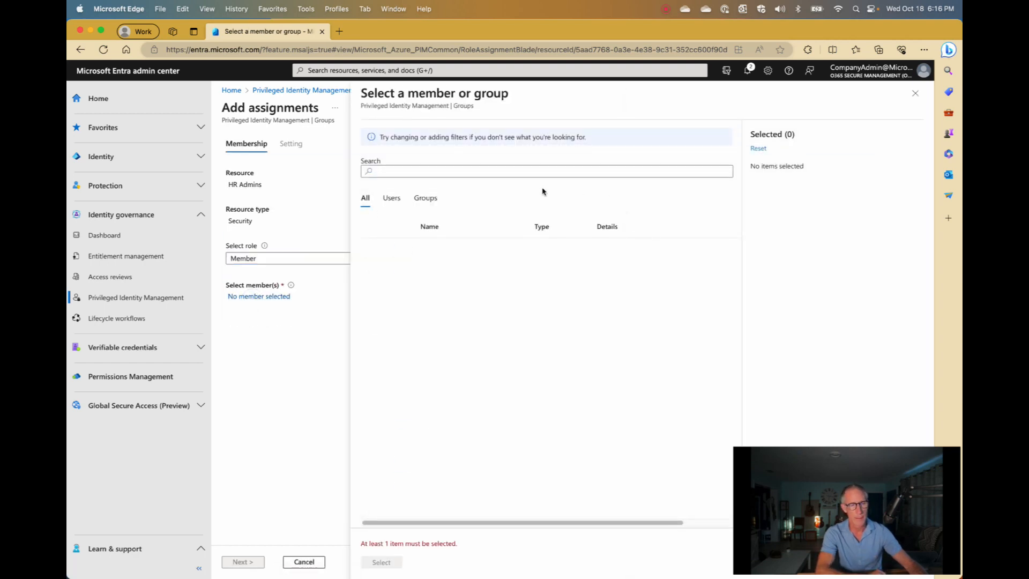
pyautogui.write('beth')
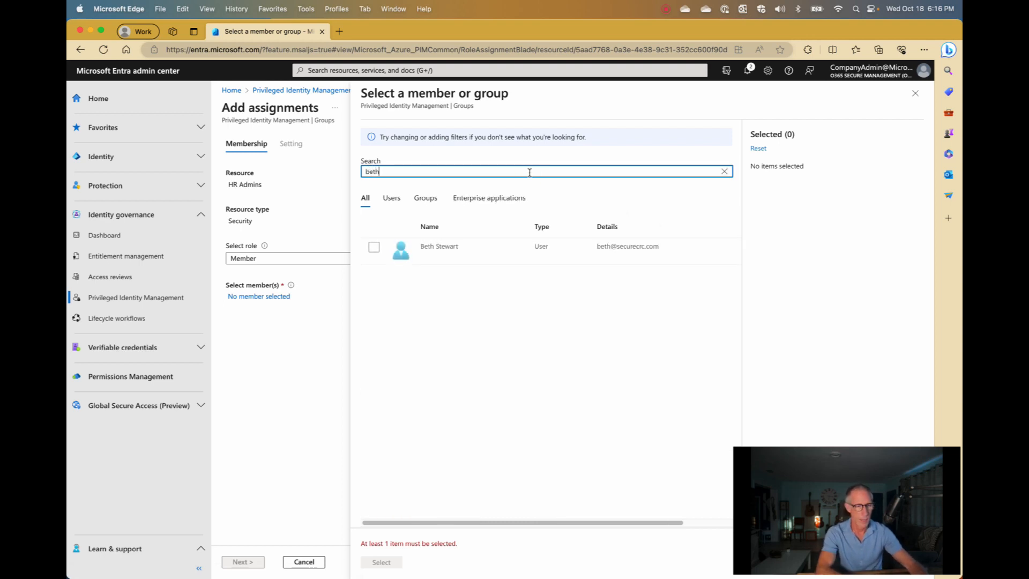
pyautogui.click(377, 250)
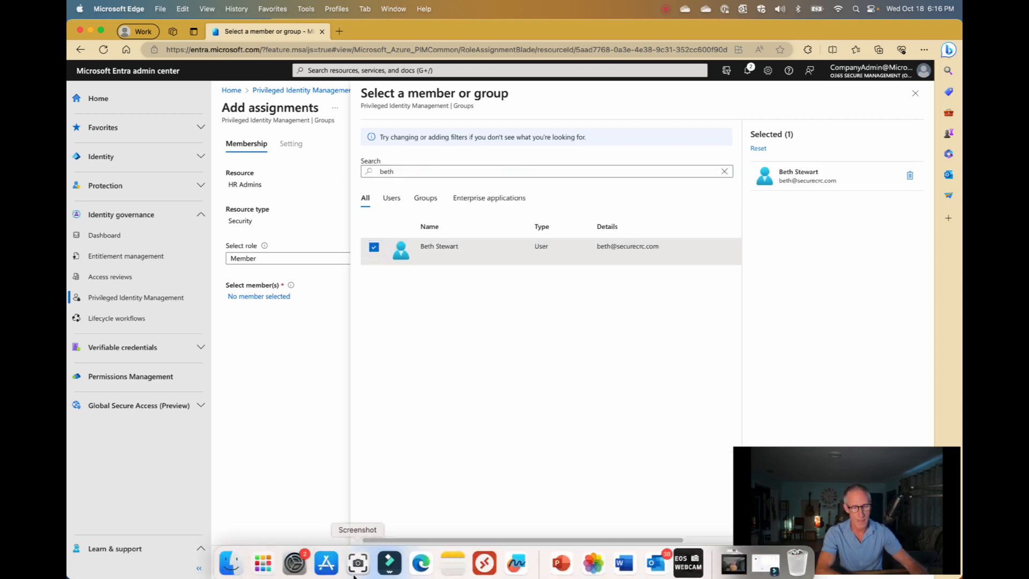
pyautogui.click(381, 561)
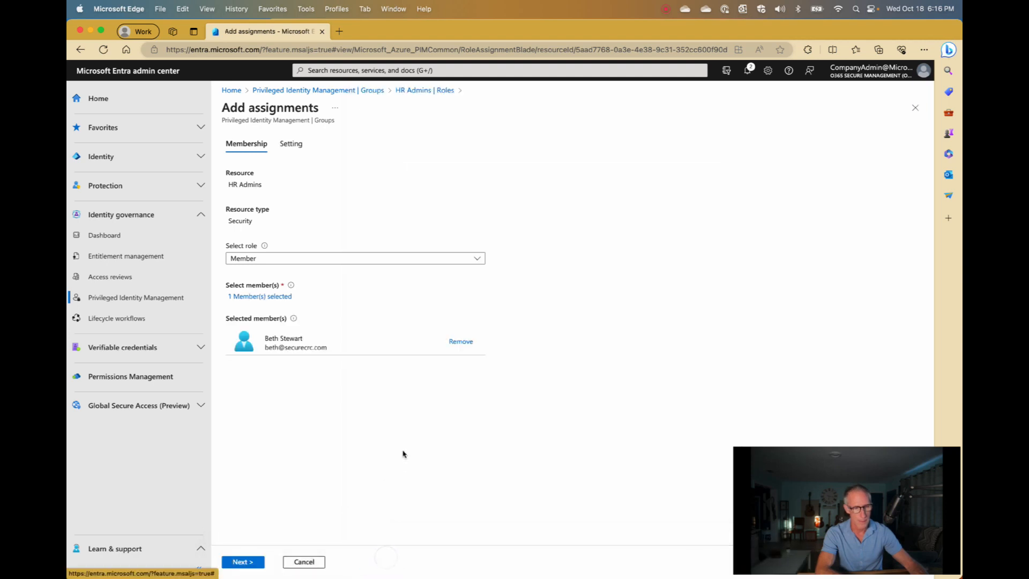
# - Assign the selected user as an Eligible member of HR Admins, keeping the assignment dates 10/18/2023 to 10/17/2024
pyautogui.click(234, 563)
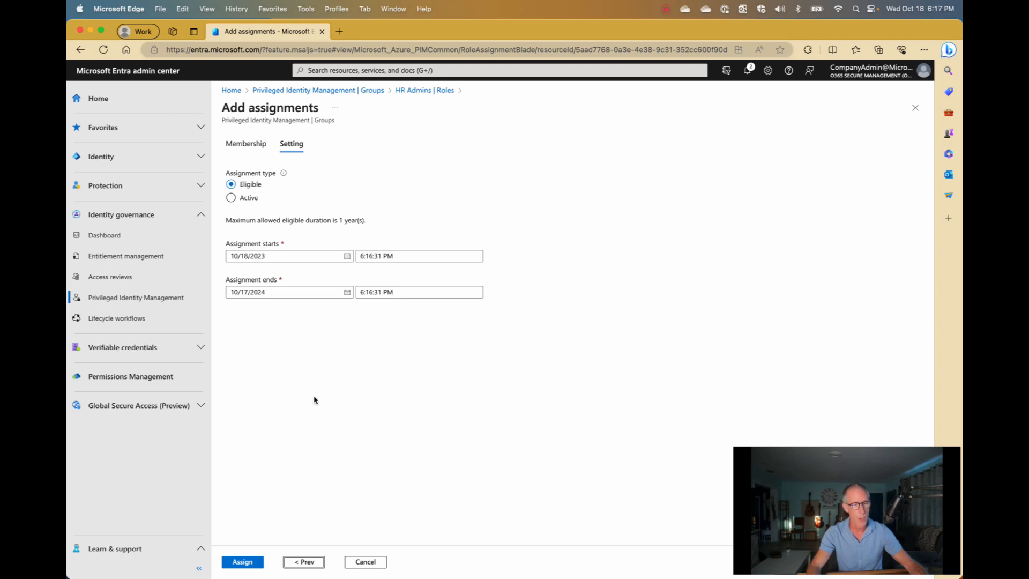
pyautogui.click(288, 256)
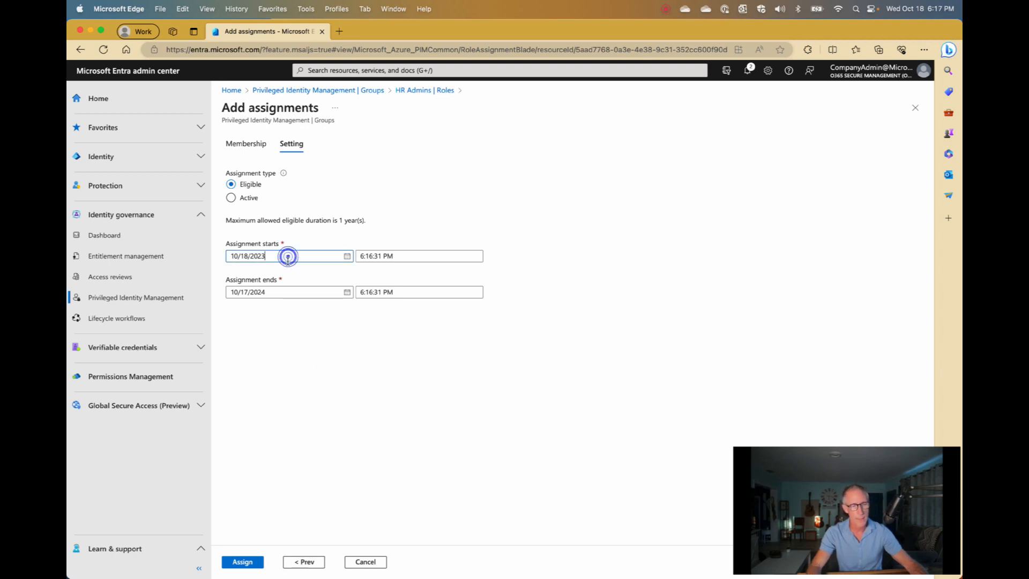
pyautogui.click(289, 290)
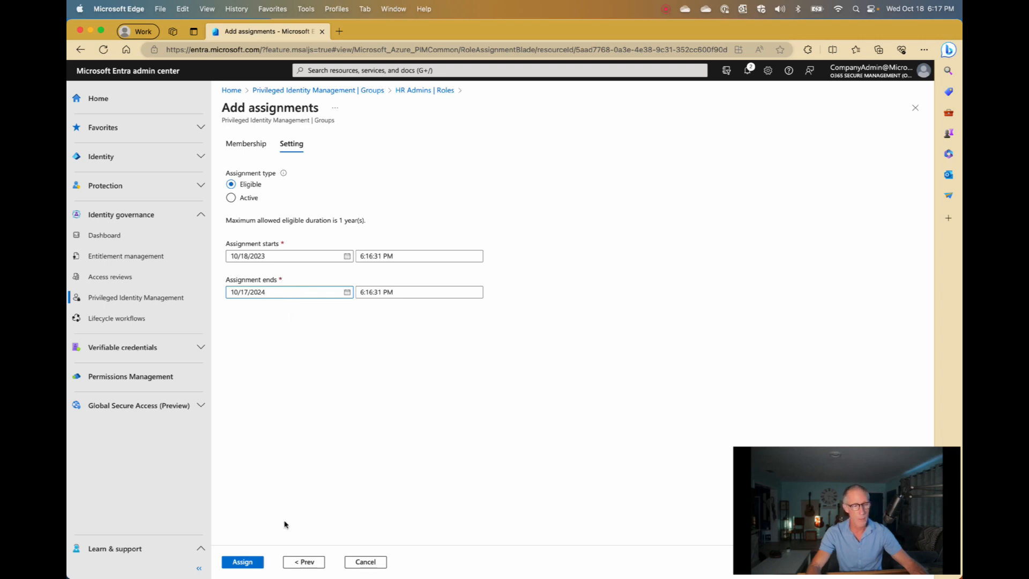
pyautogui.click(241, 562)
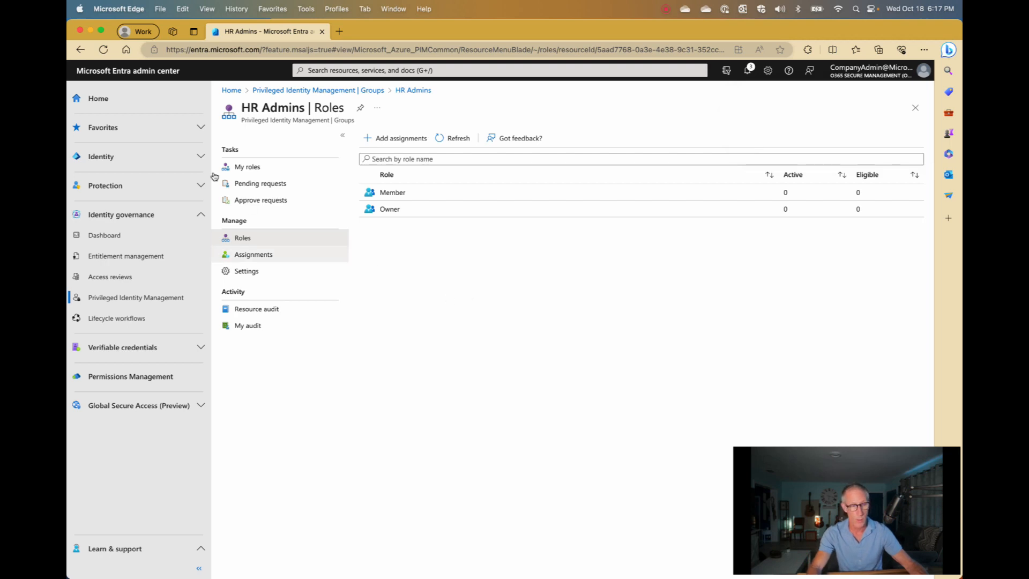
# - Check your own eligible Microsoft Entra role and group assignments available for activation, and return to the Privileged Identity Management quick start
pyautogui.click(246, 167)
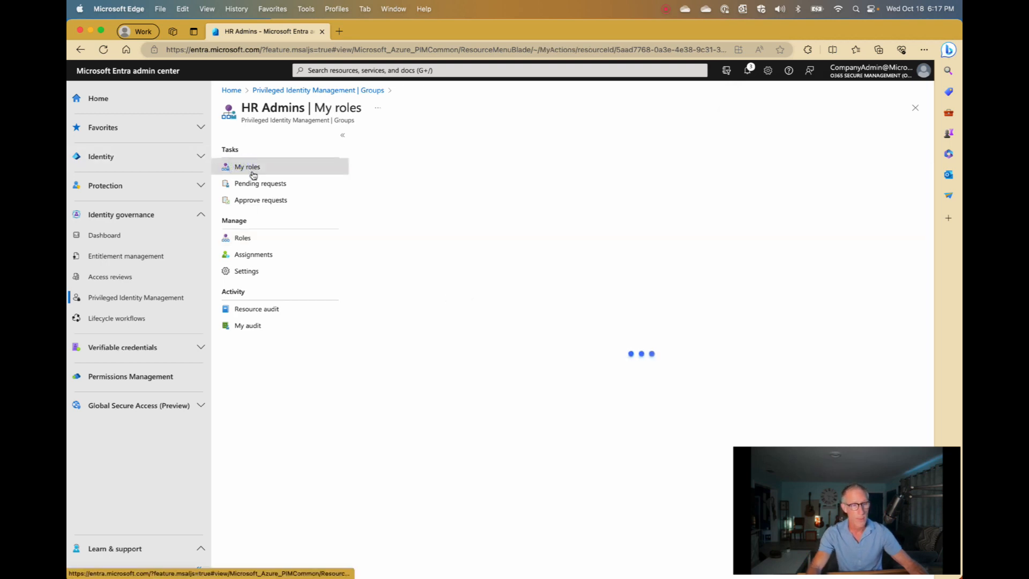
pyautogui.click(126, 300)
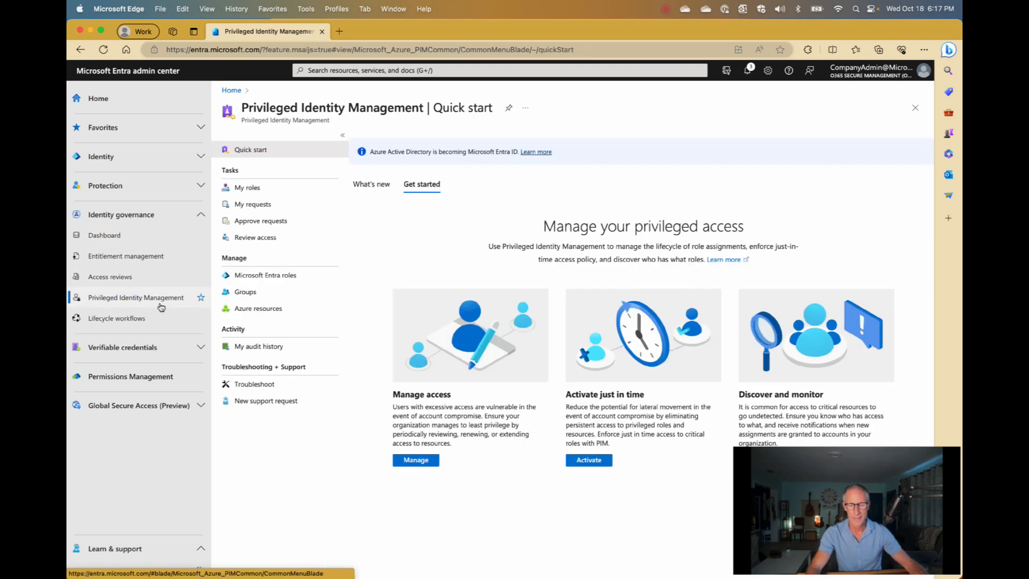
pyautogui.click(587, 460)
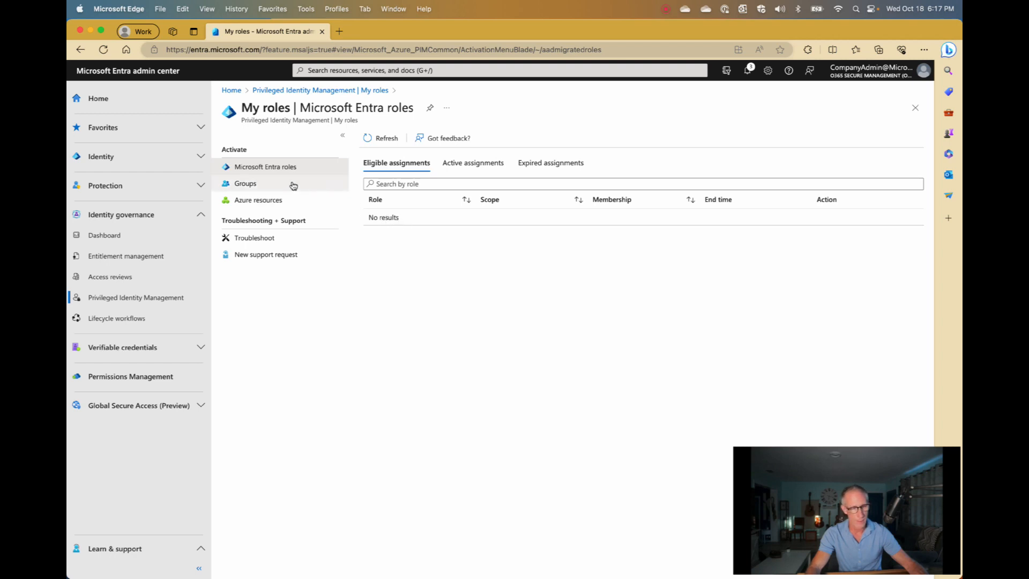
pyautogui.click(242, 183)
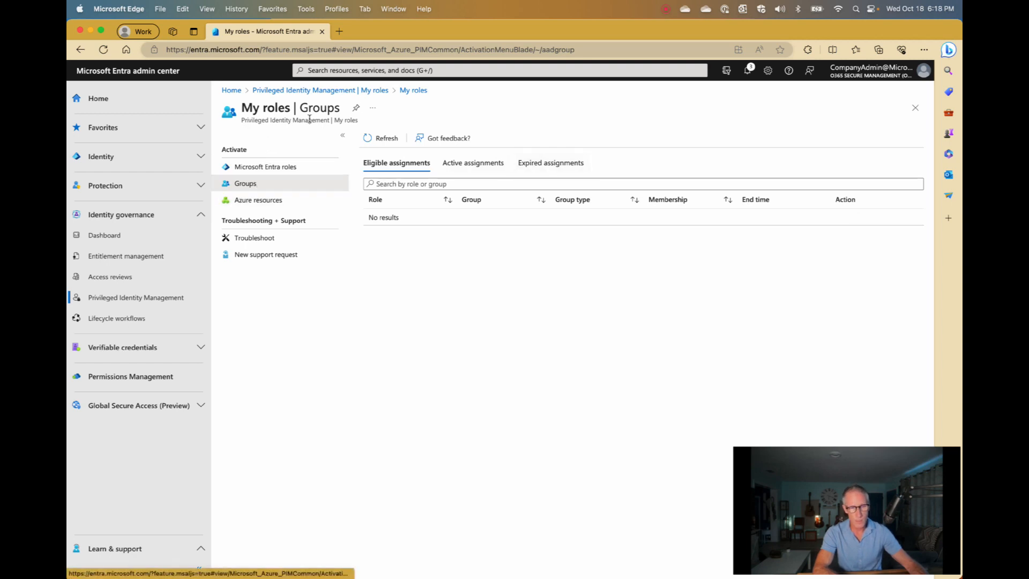
pyautogui.click(368, 91)
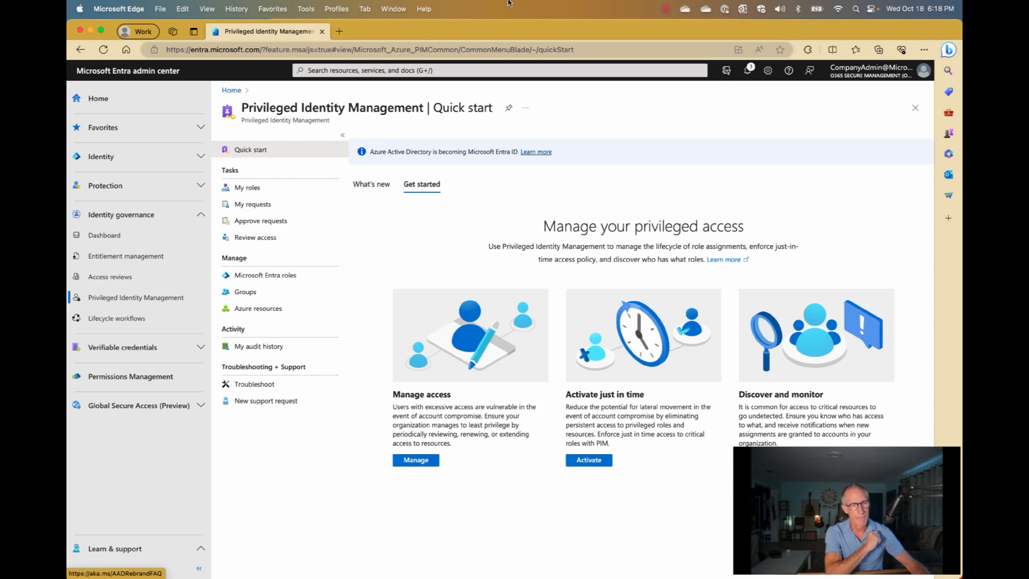
pyautogui.click(666, 10)
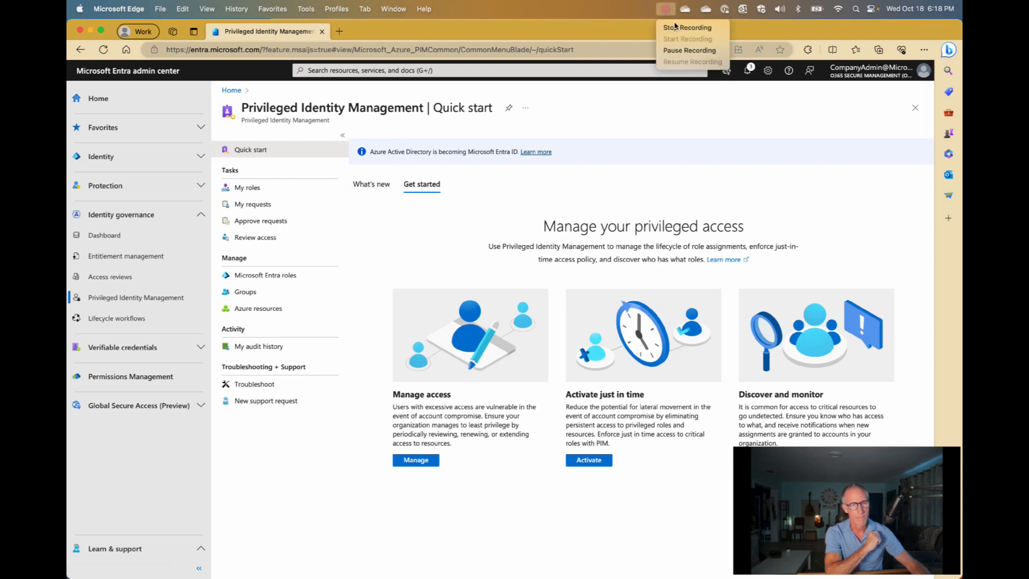